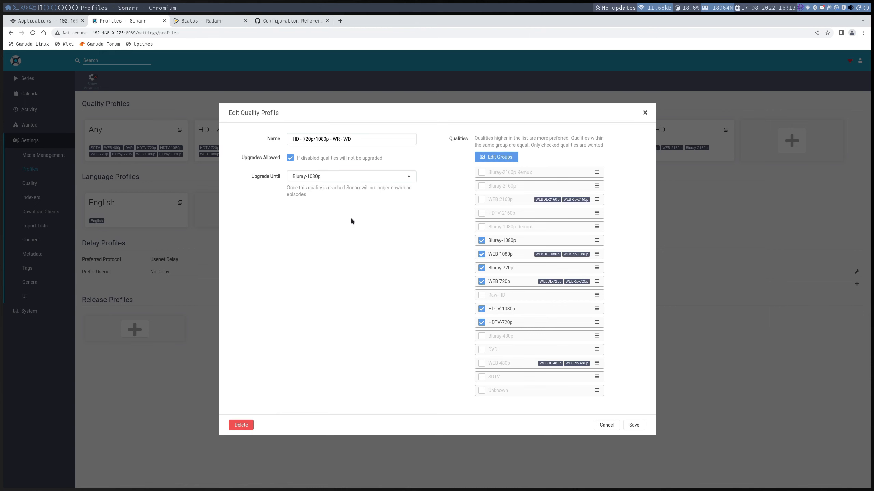
- Close Sonarr's quality profile, switch to Radarr, and examine its custom formats page, blank custom format form and movie library
left_click(188, 263)
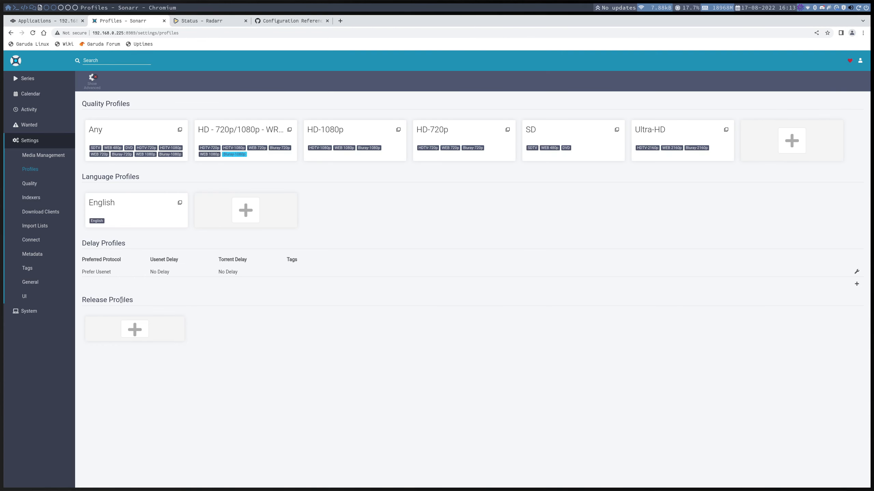
left_click(208, 21)
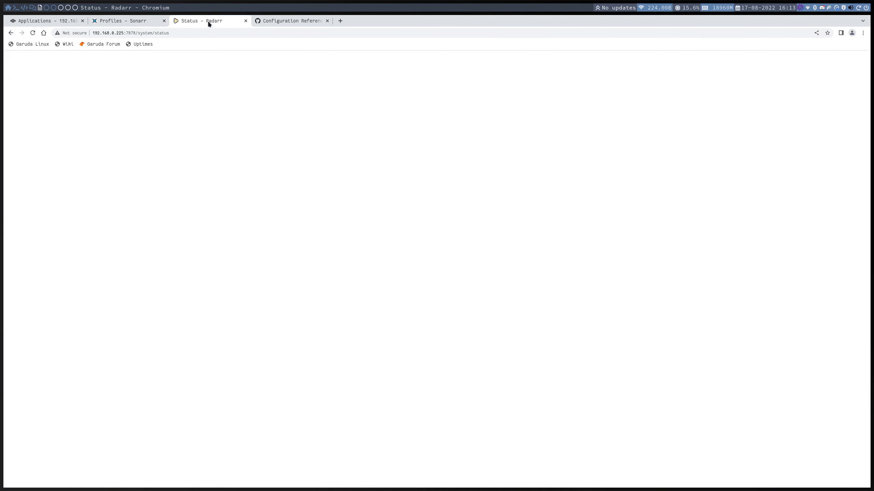
left_click(32, 125)
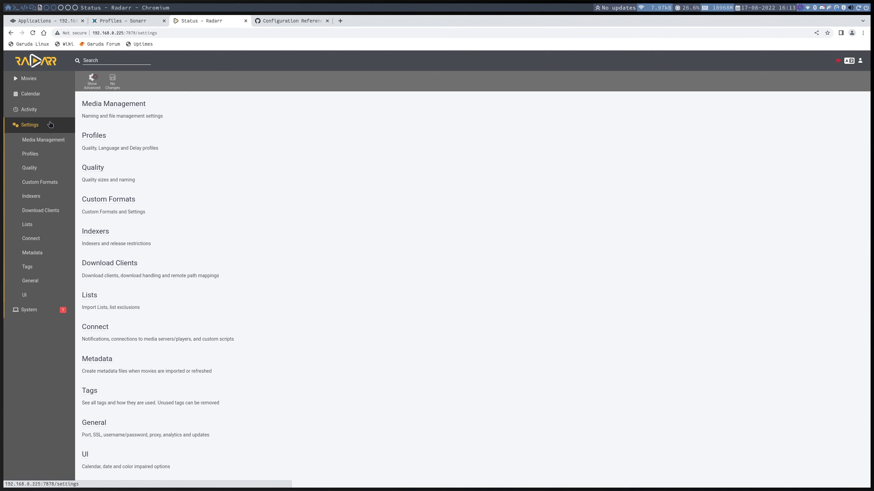
left_click(107, 199)
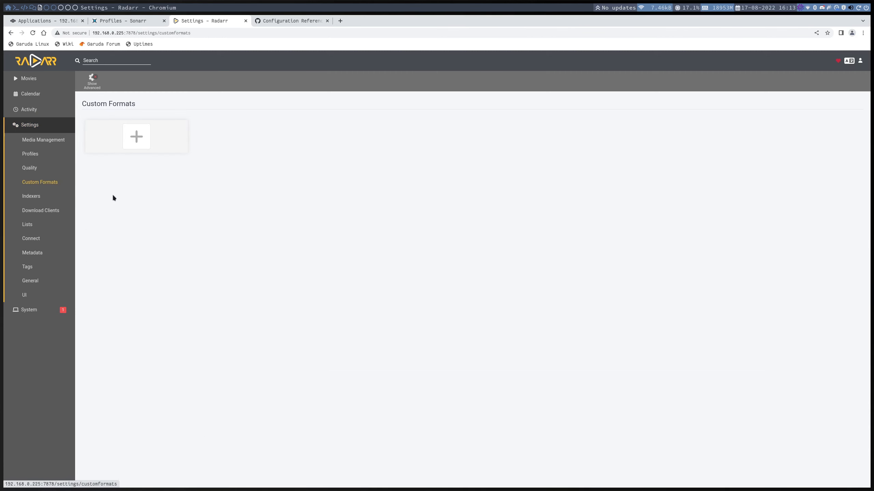
left_click(132, 133)
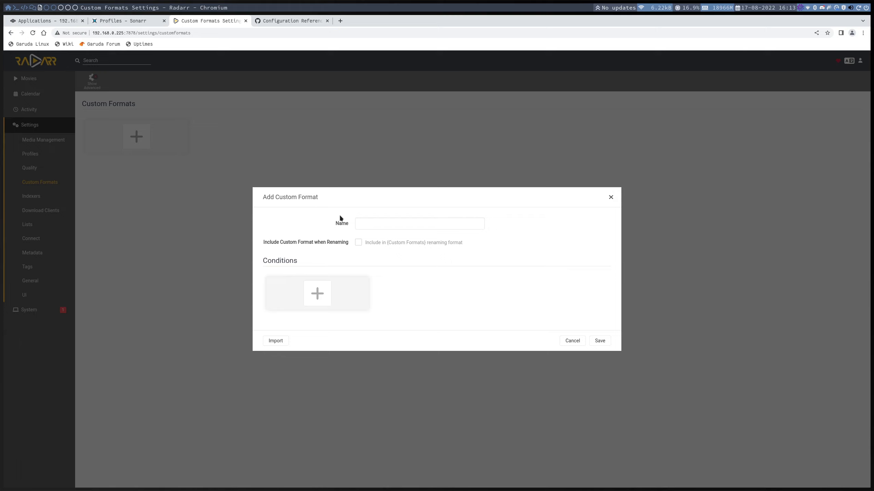
left_click(610, 197)
left_click(44, 79)
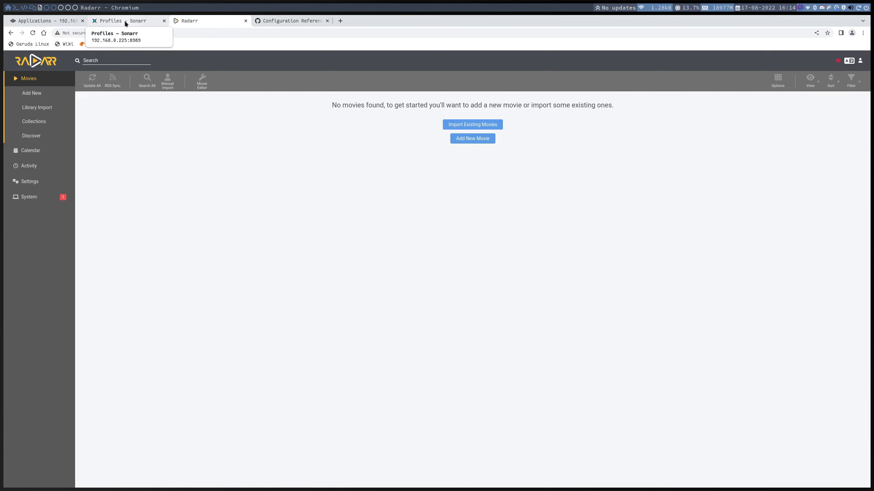
- Switch to TrueNAS and delete the installed recyclarr application, confirming the deletion
left_click(45, 21)
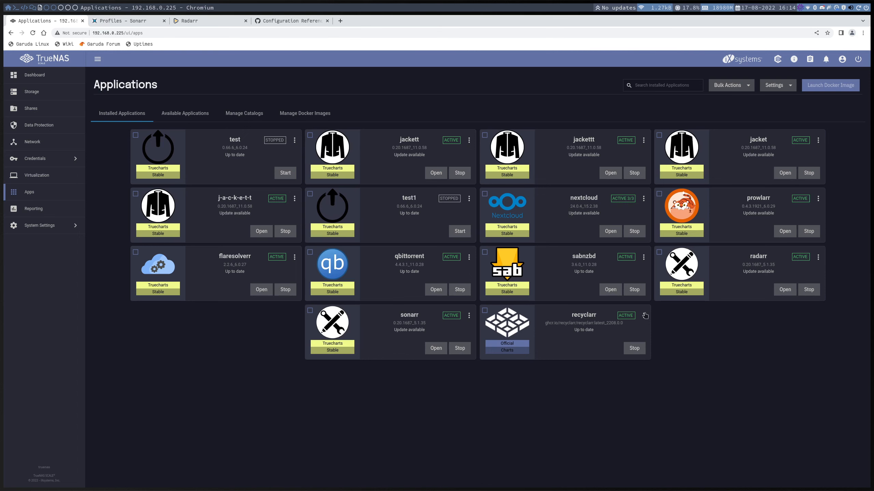
left_click(644, 315)
left_click(666, 396)
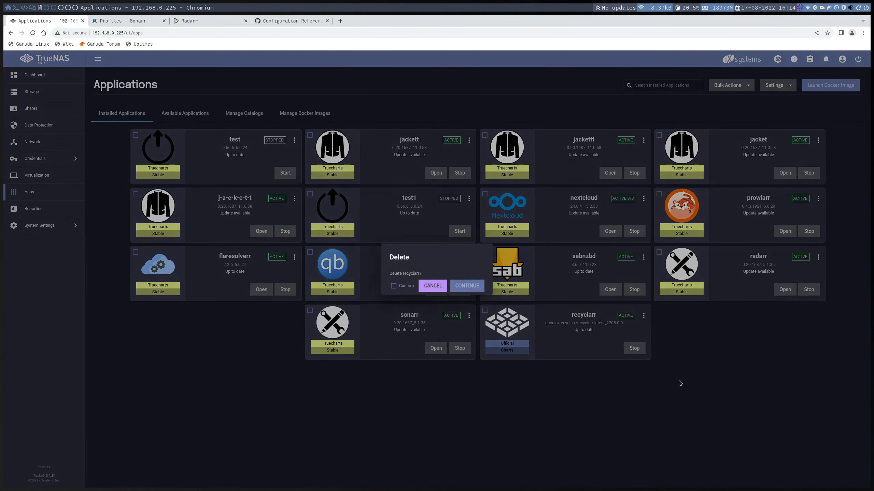
left_click(400, 287)
left_click(463, 285)
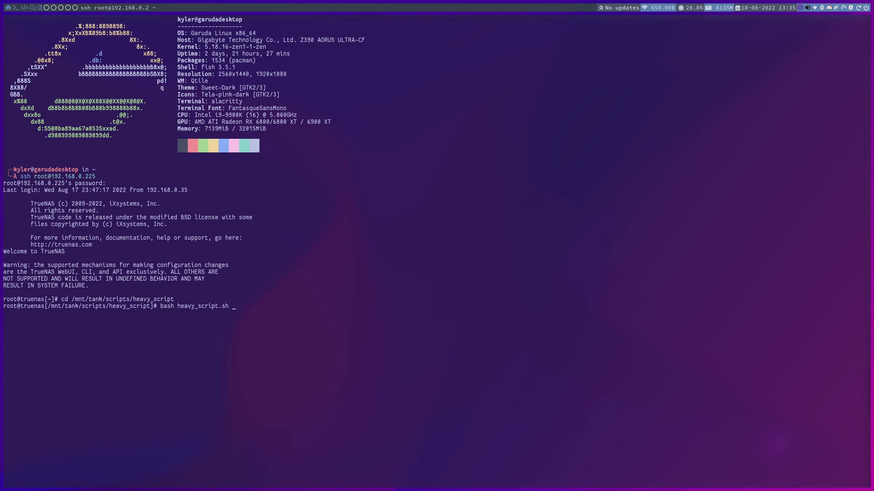
- In the HeavyScript terminal session, use Command to Container to open a shell in the recyclarr container
key("Return")
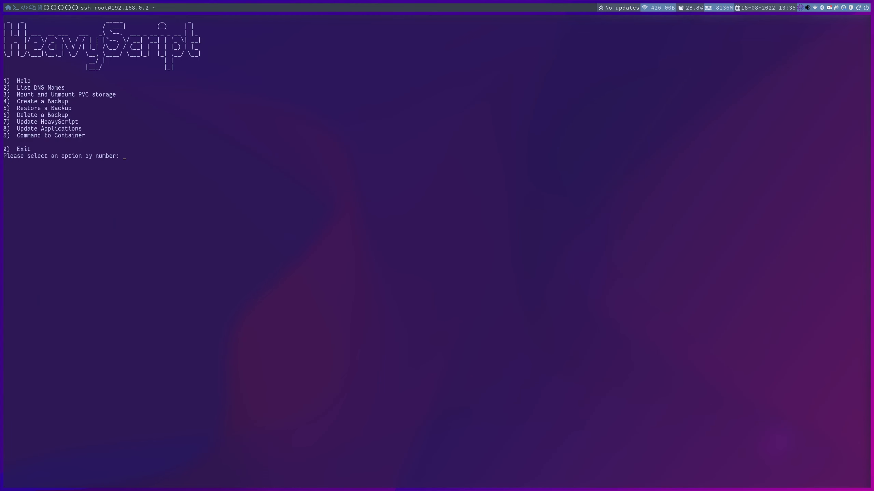
type("9")
key("Return")
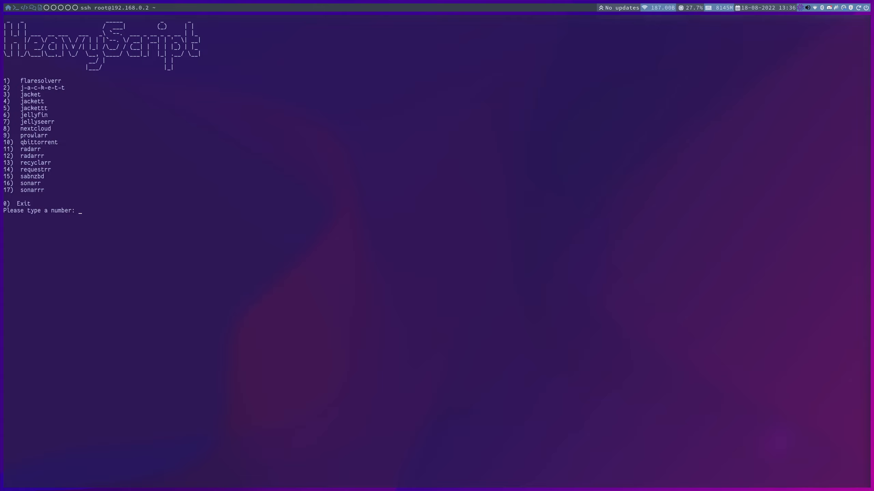
type("13")
key("Return")
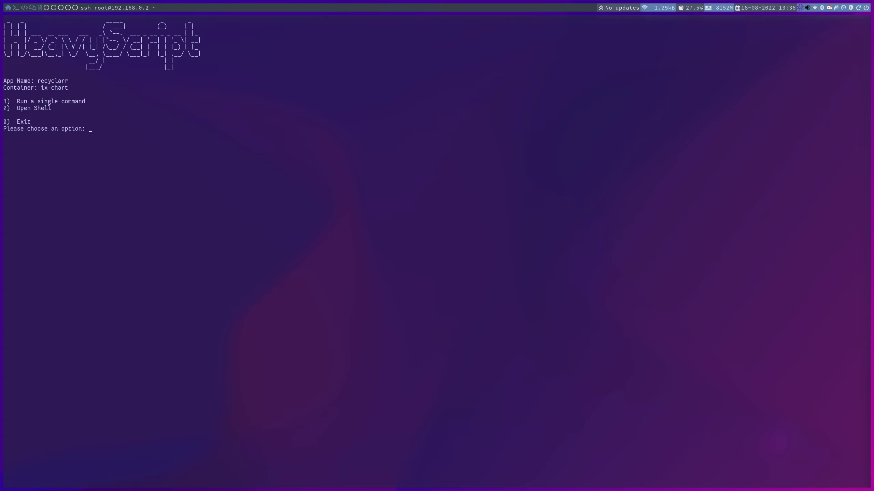
type("2")
key("Return")
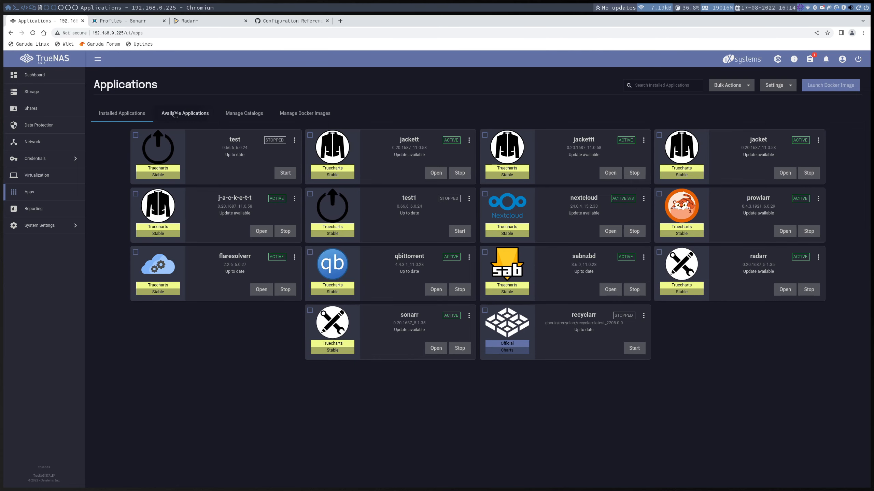
- Back in TrueNAS, start launching a Docker image with the application name recyclarr
left_click(175, 114)
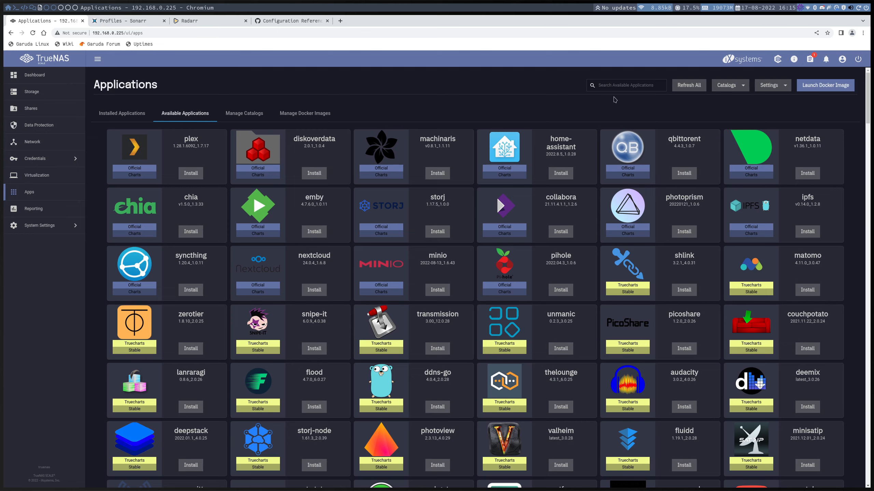
left_click(818, 85)
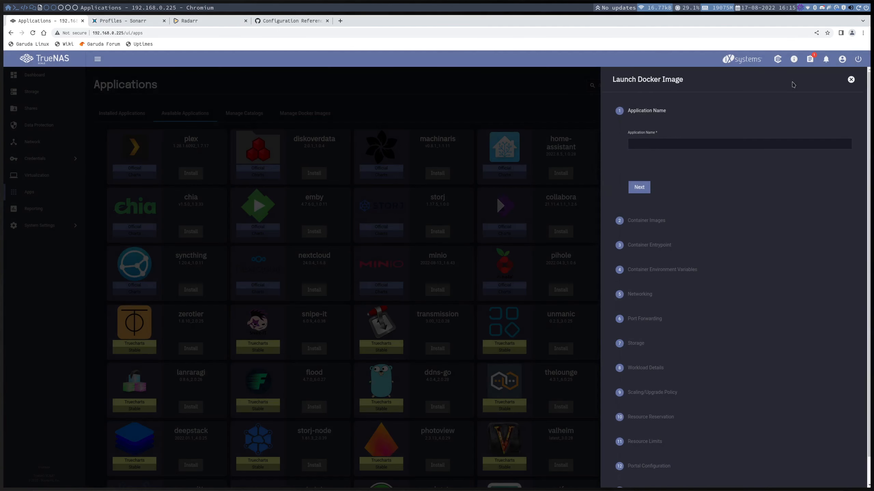
key("ctrl+plus")
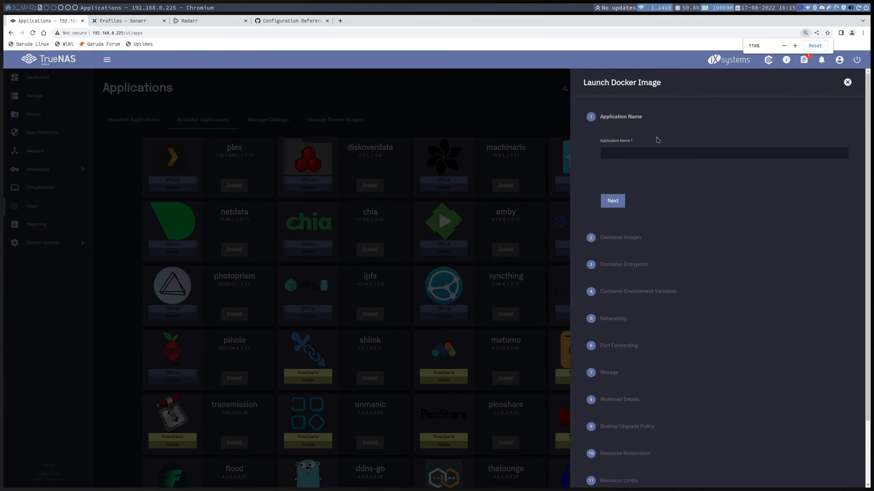
key("ctrl+plus")
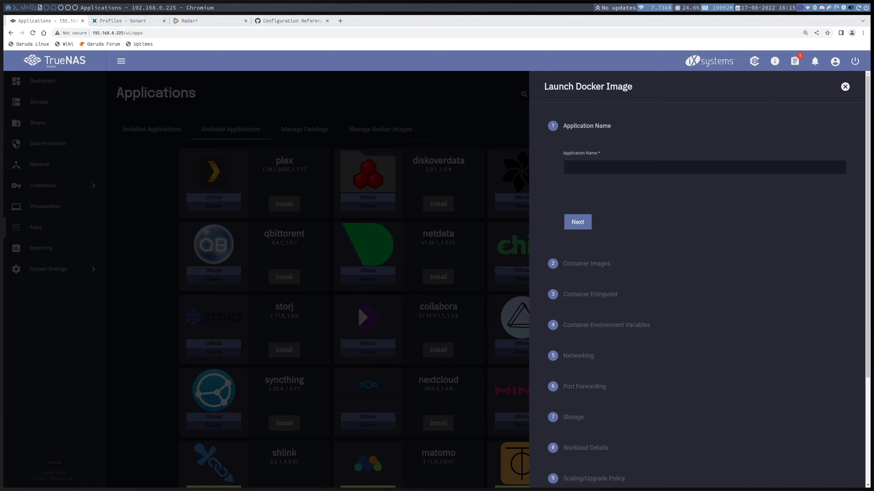
left_click(649, 167)
type("recyclarr")
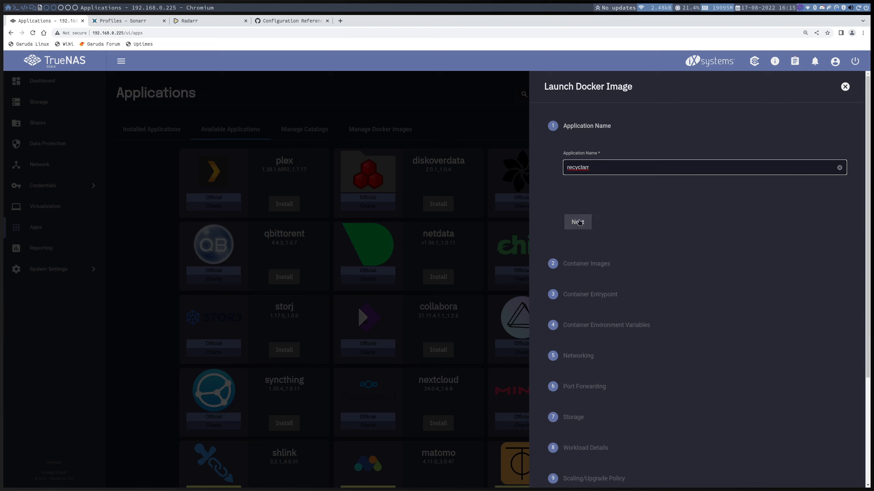
left_click(580, 222)
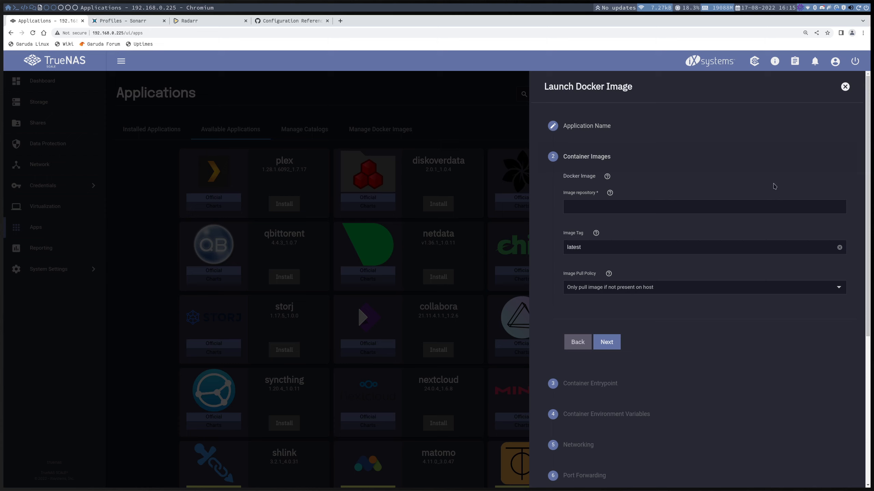
- Set the image repository to ghcr.io/recyclarr/recyclarr and leave the container entrypoint without CMD or args
left_click(622, 205)
type("ghcr.io/recyclarr/recyclarr")
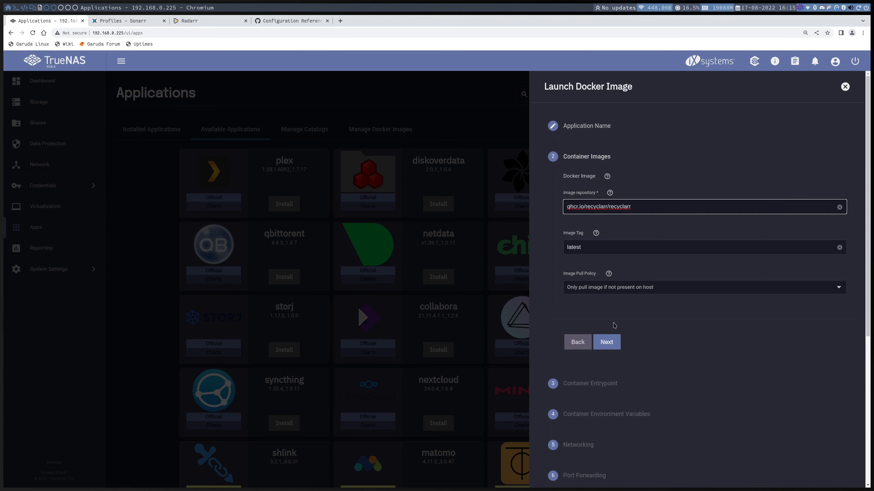
left_click(615, 341)
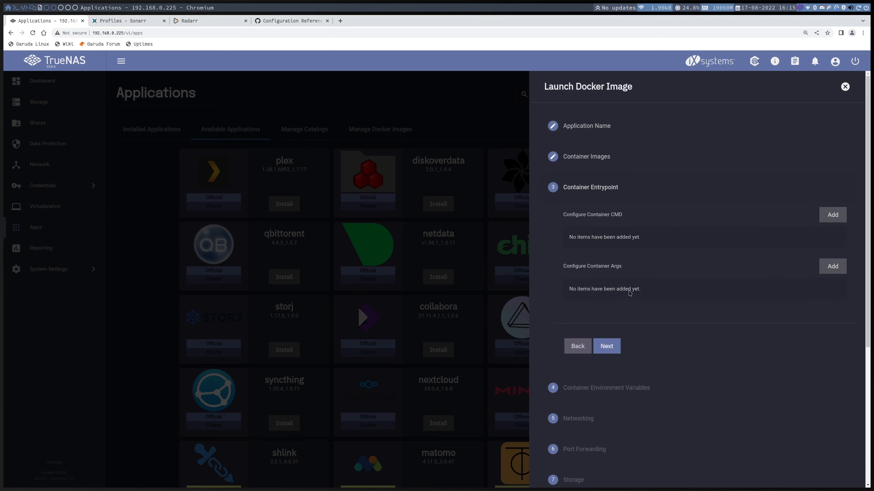
left_click(615, 345)
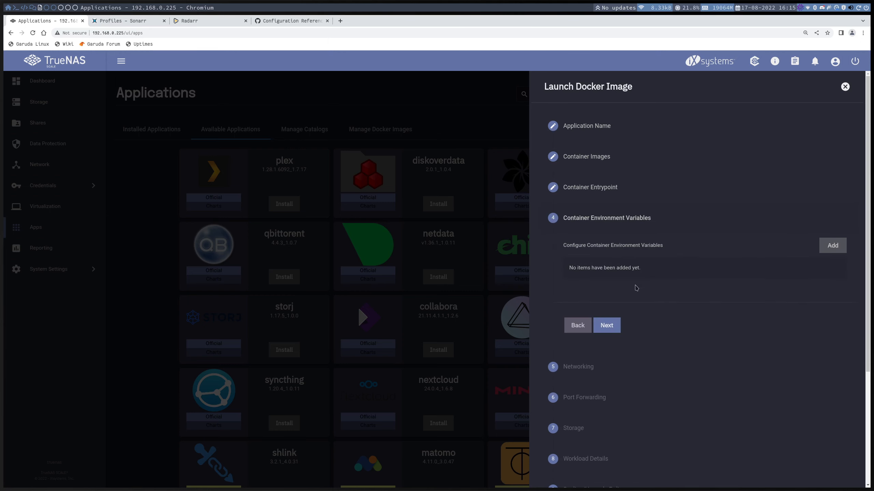
- Add a container environment variable named TZ with the value America/Denver
left_click(822, 246)
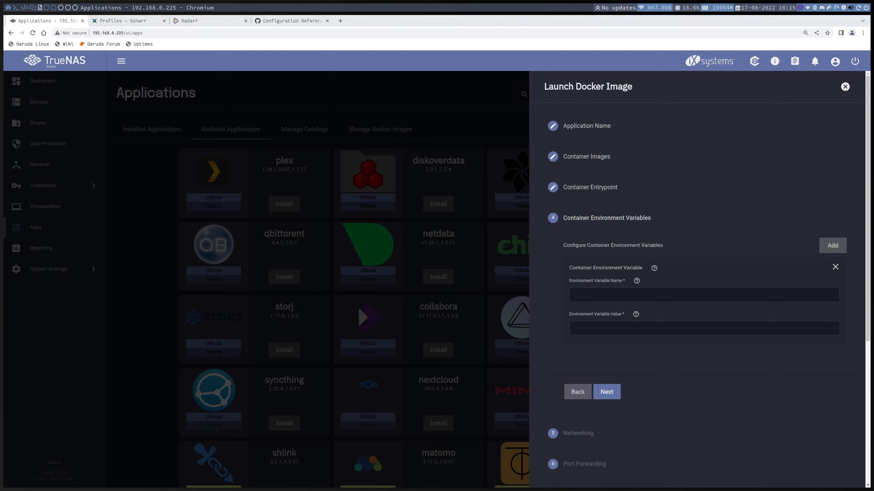
left_click(677, 292)
type("TZ")
left_click(615, 324)
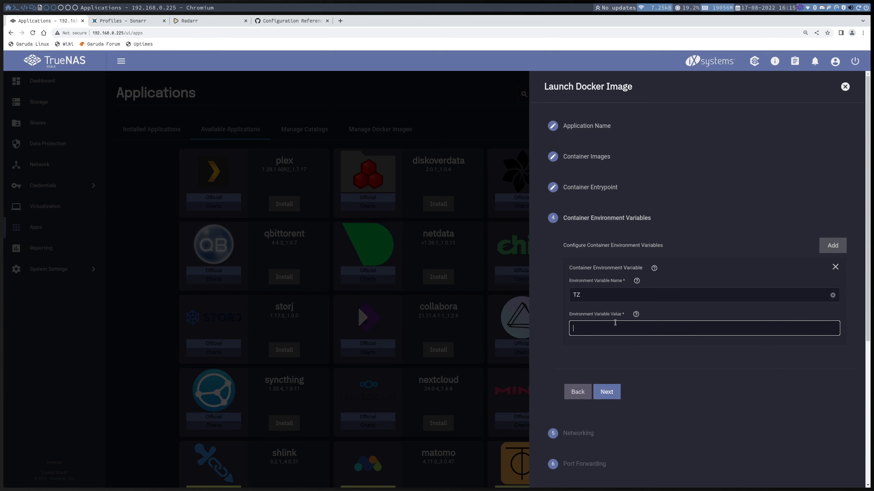
left_click(636, 328)
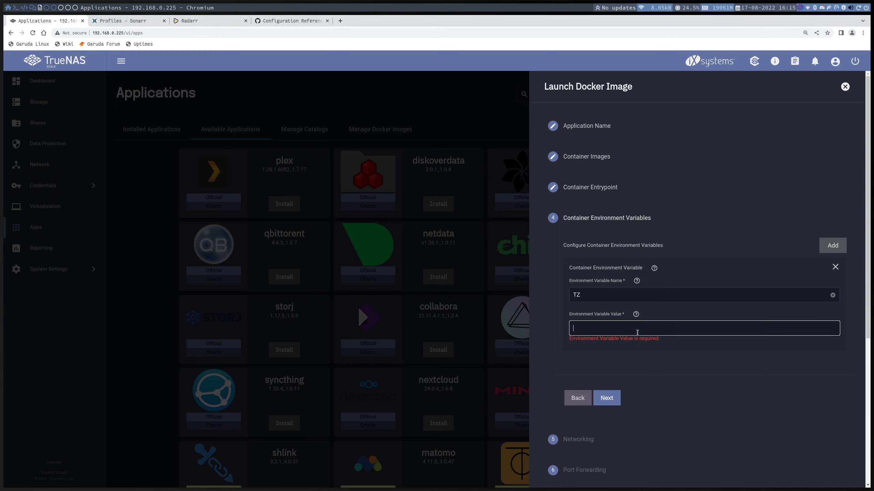
type("America/Denver")
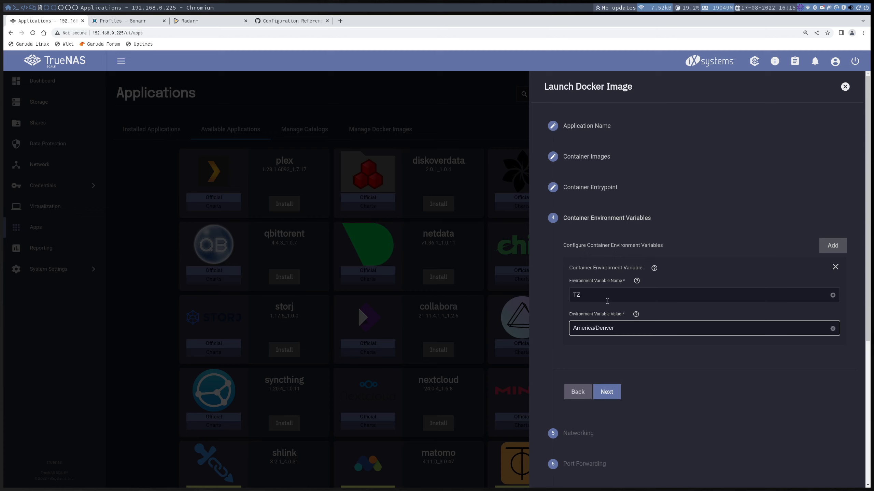
left_click(607, 392)
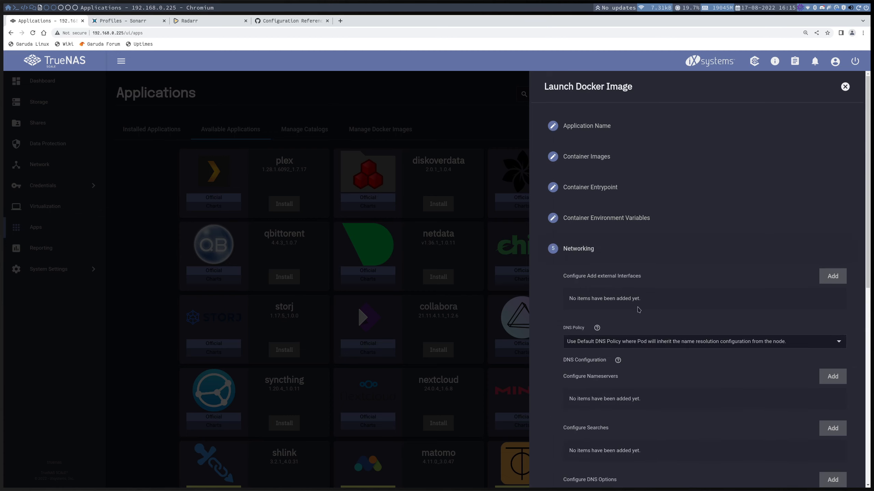
- Set the DNS policy to prioritise and resolve Kubernetes internal DNS first, and leave port forwarding empty
scroll(641, 313, "down", 4)
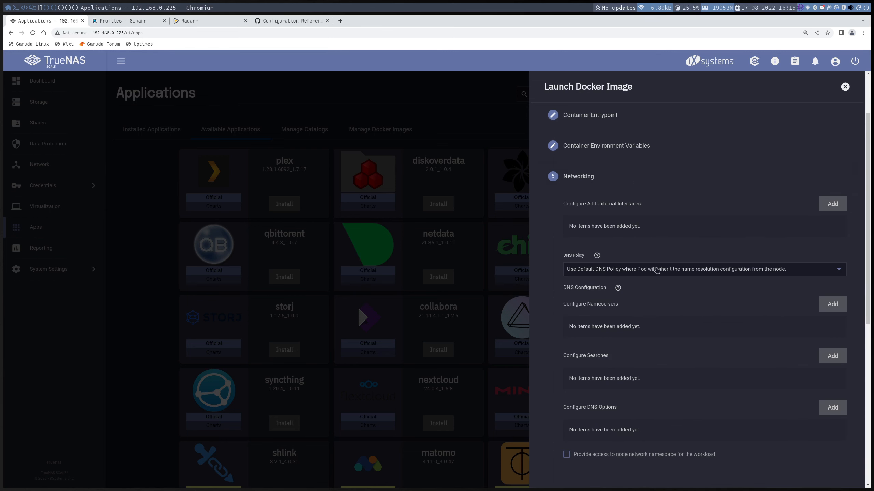
left_click(657, 270)
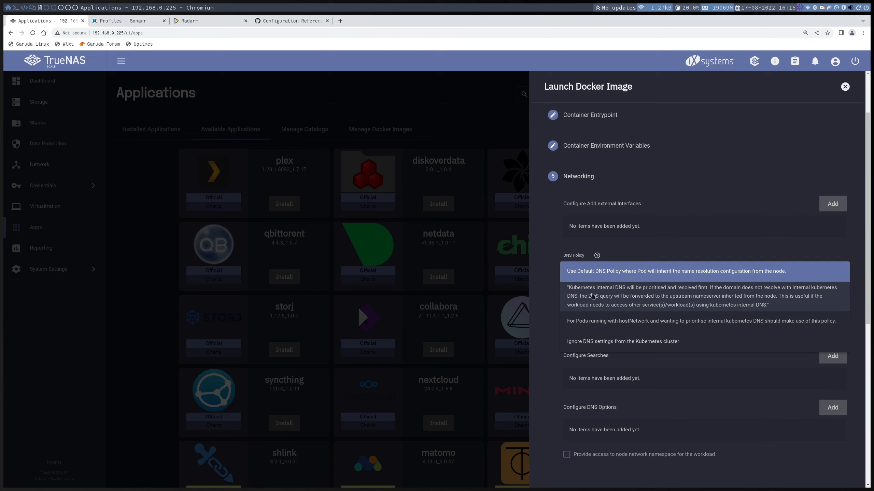
left_click(592, 296)
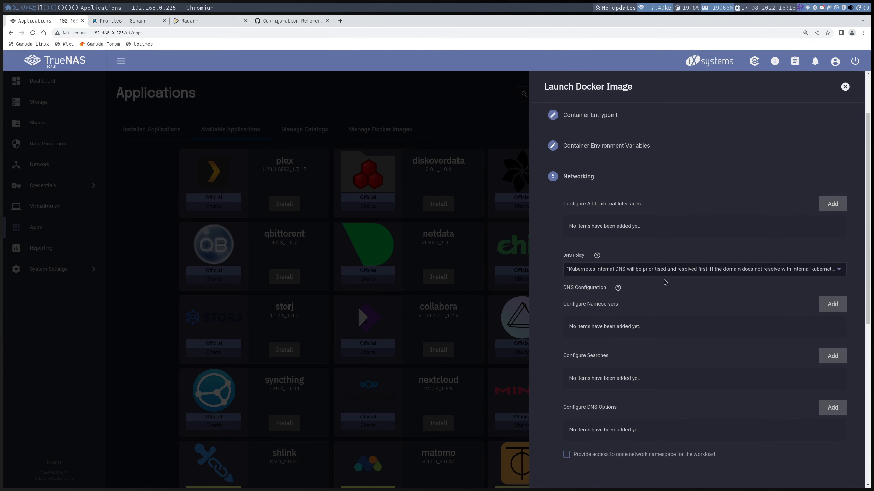
scroll(640, 351, "down", 3)
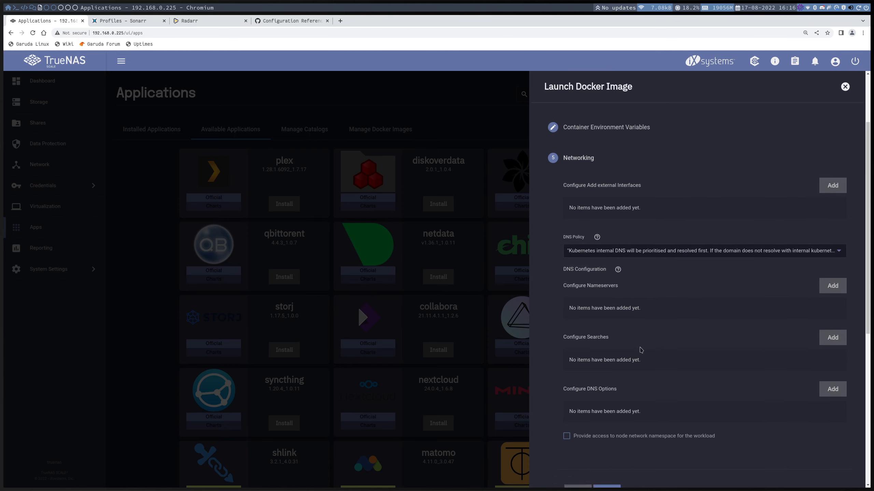
left_click(606, 393)
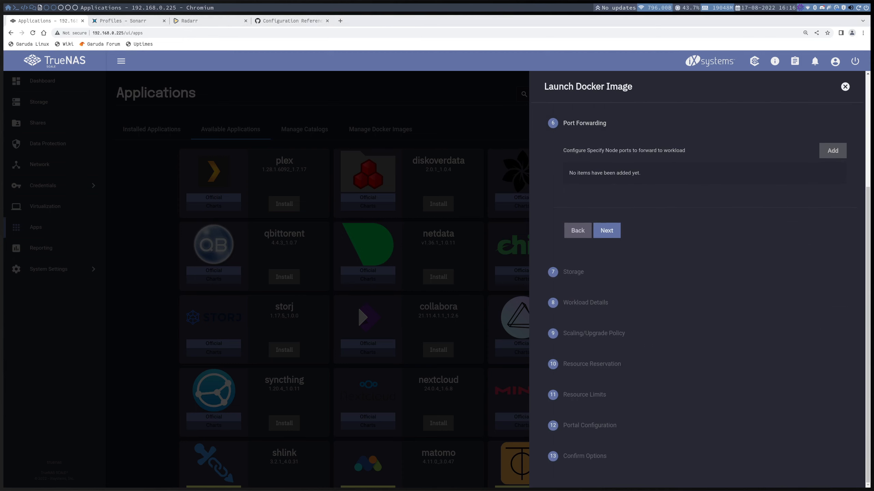
left_click(606, 230)
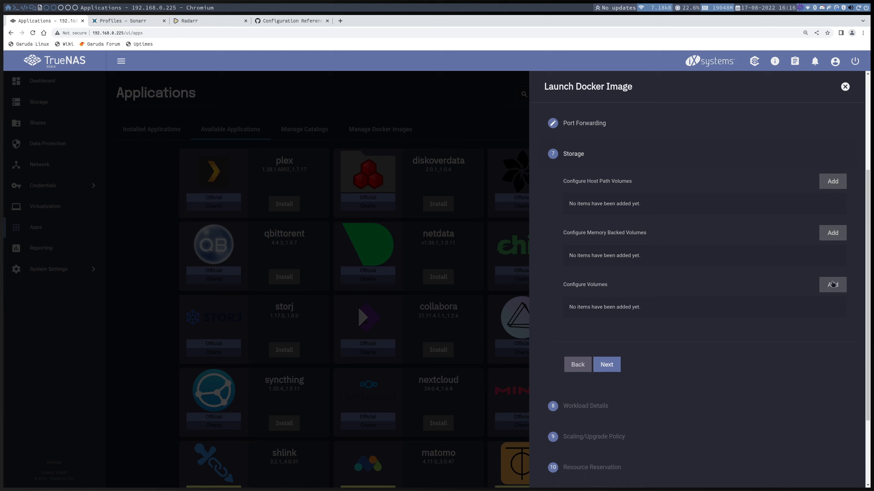
- Add a storage volume with mount path /config and dataset name config, and proceed to the workload details
triple_click(572, 287)
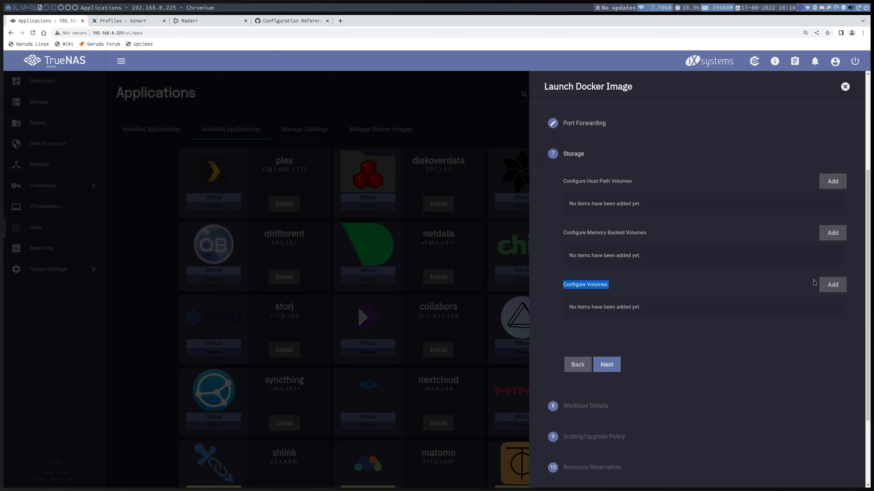
left_click(832, 284)
left_click(601, 332)
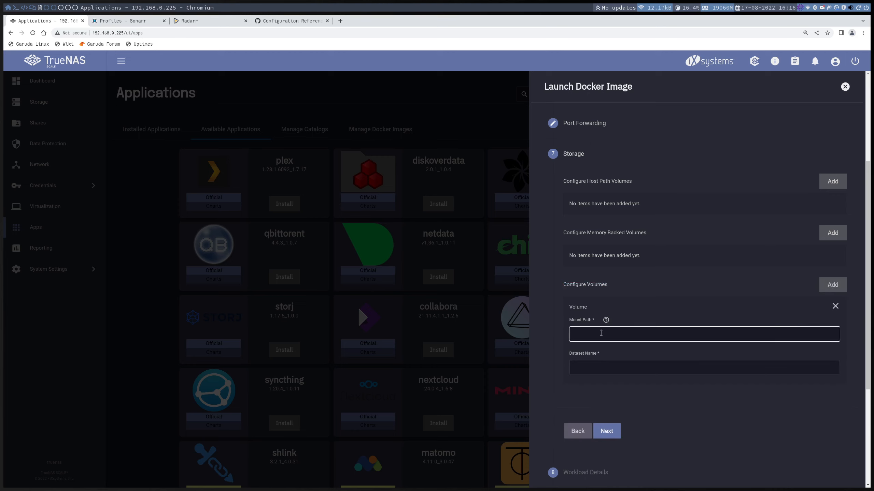
type("/")
type("cpm")
key("BackSpace")
key("BackSpace")
type("onfig")
left_click(599, 367)
type("c")
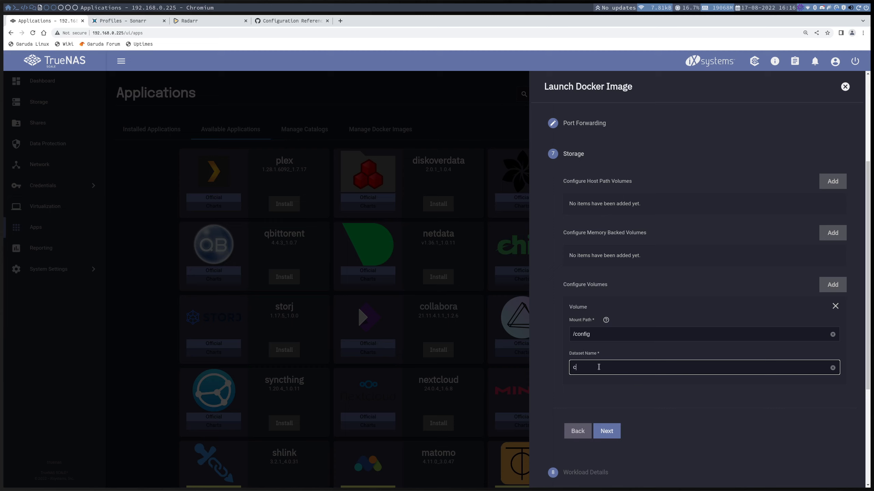
type("onfig")
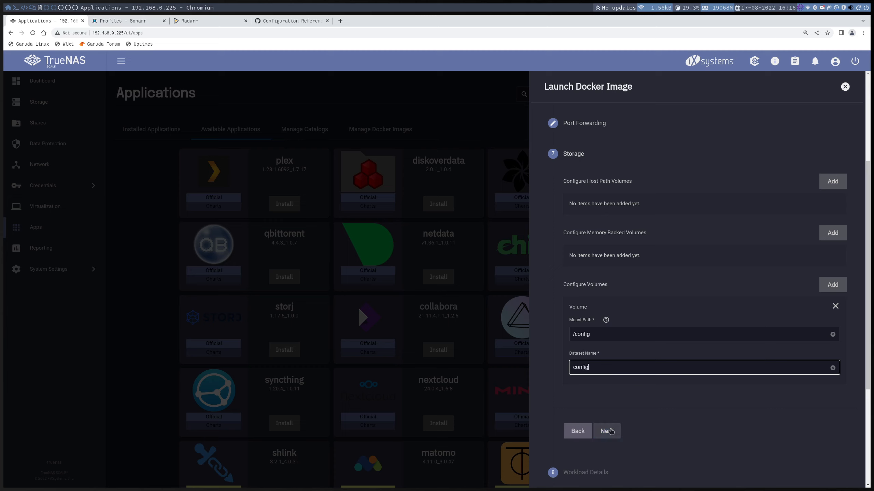
left_click(606, 431)
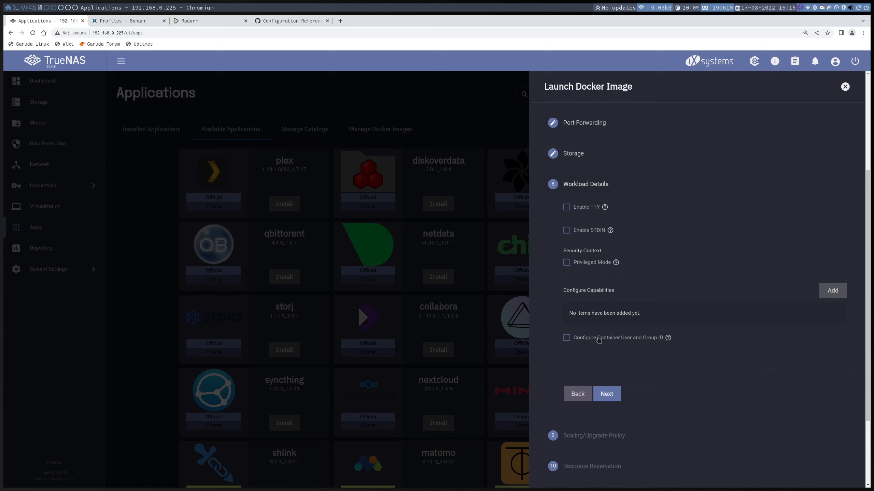
- Enable the container user and group ID configuration and run the container as user 0 and group 0
left_click(599, 339)
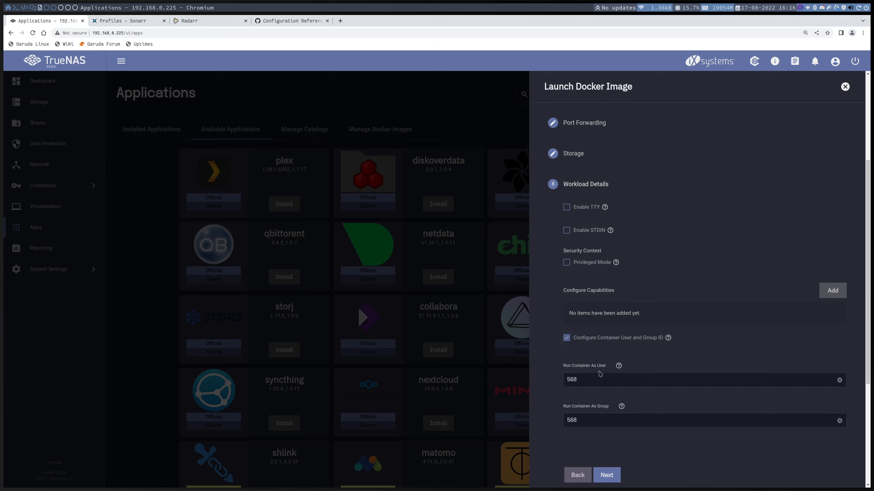
double_click(593, 376)
type("0")
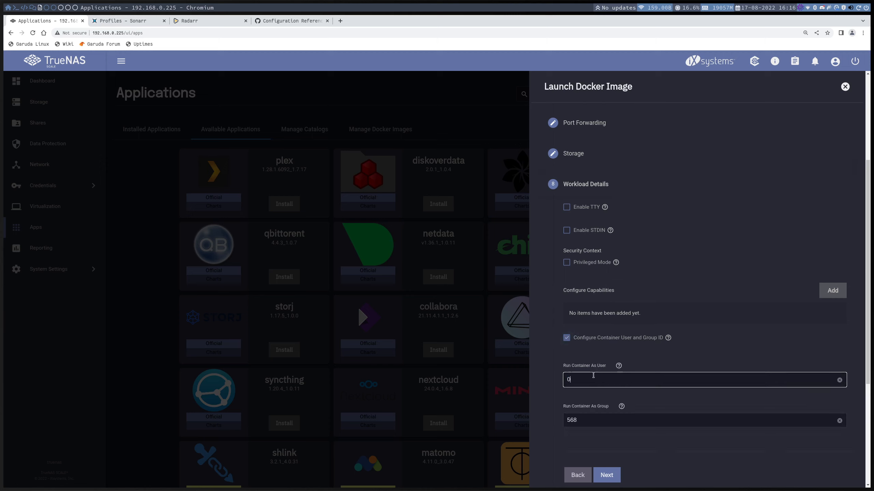
left_click(596, 420)
type("0")
double_click(595, 421)
type("0")
left_click(619, 452)
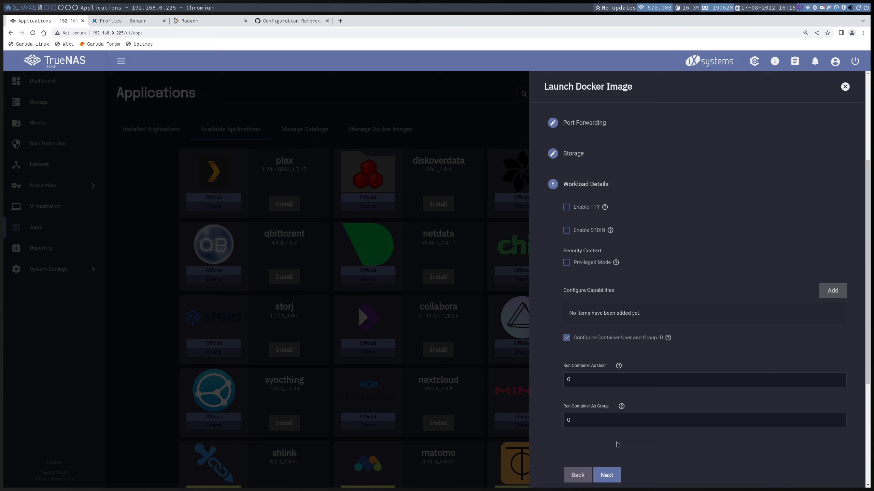
left_click(610, 476)
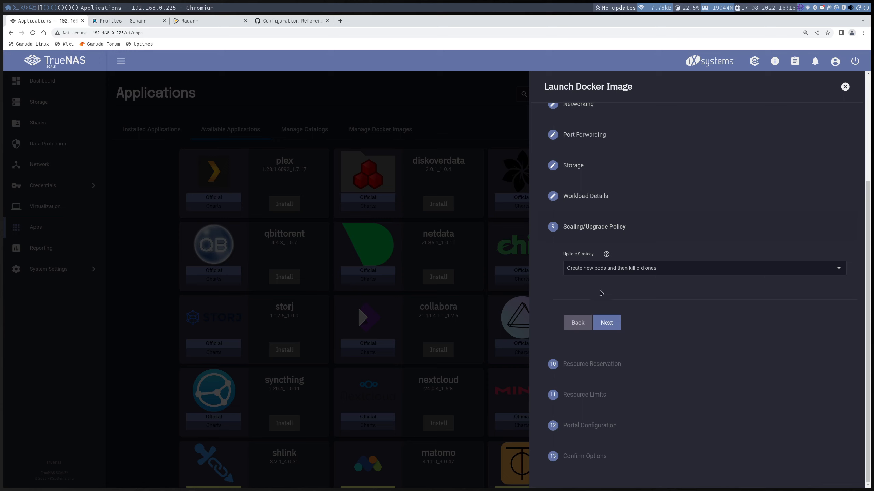
- Keep the default upgrade policy, resource and portal settings, and save the recyclarr app
left_click(615, 322)
left_click(614, 352)
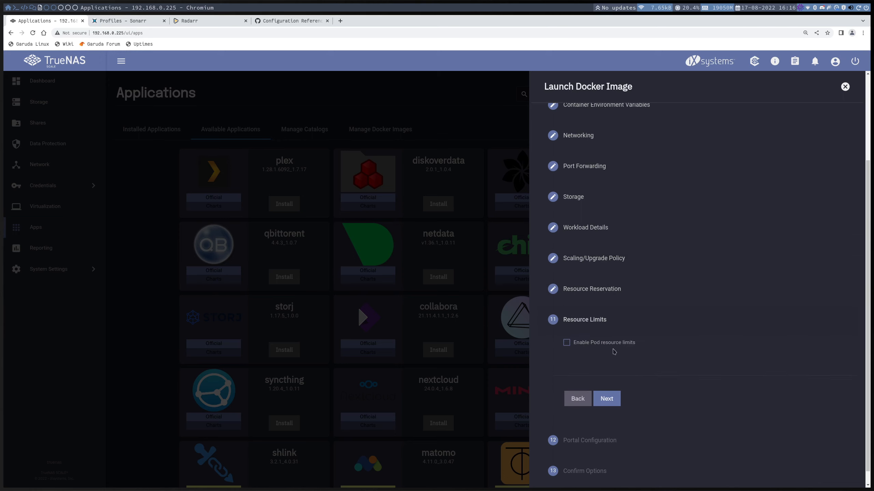
left_click(610, 402)
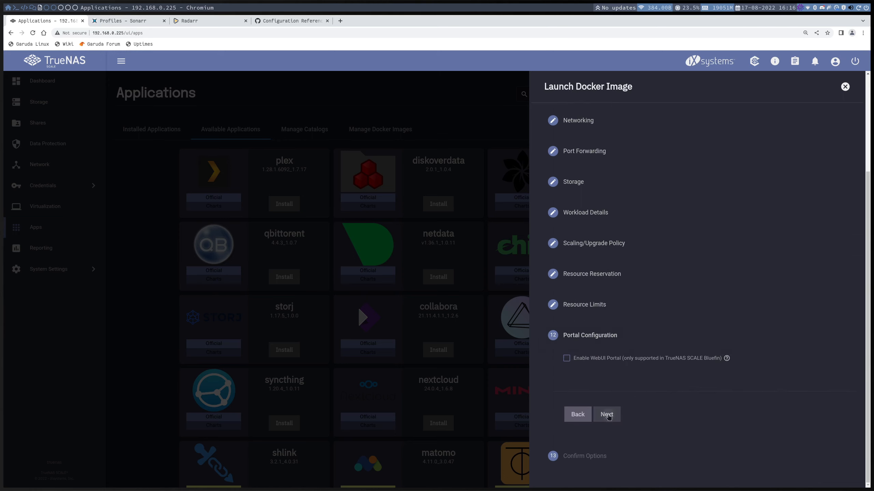
left_click(610, 414)
scroll(612, 413, "down", 5)
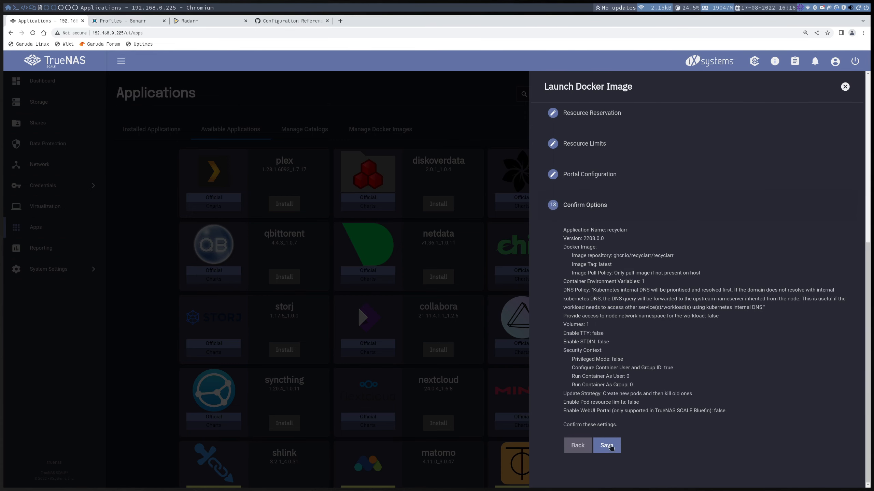
left_click(610, 446)
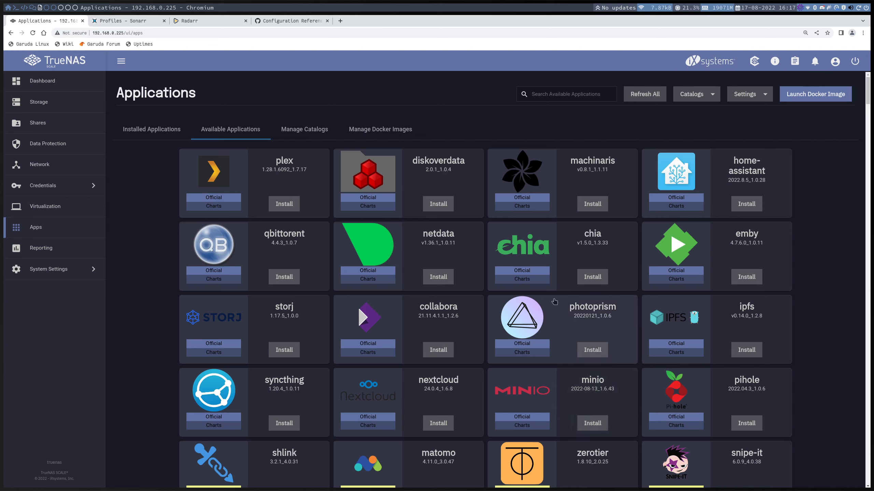
- Open a /bin/sh shell into the installed recyclarr app's ix-chart container
left_click(147, 133)
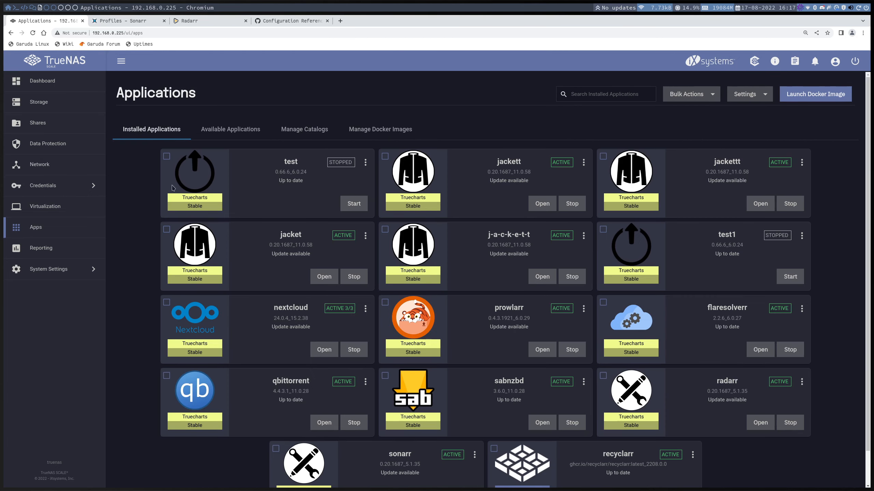
scroll(788, 391, "down", 1)
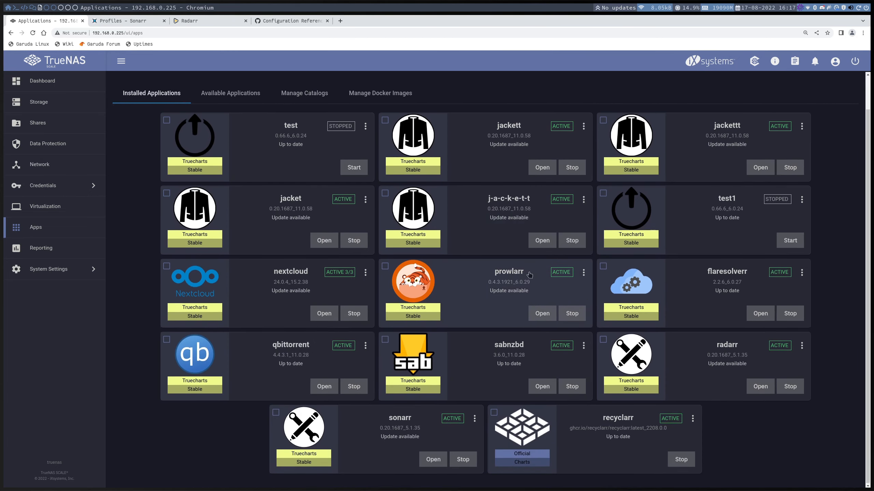
left_click(694, 419)
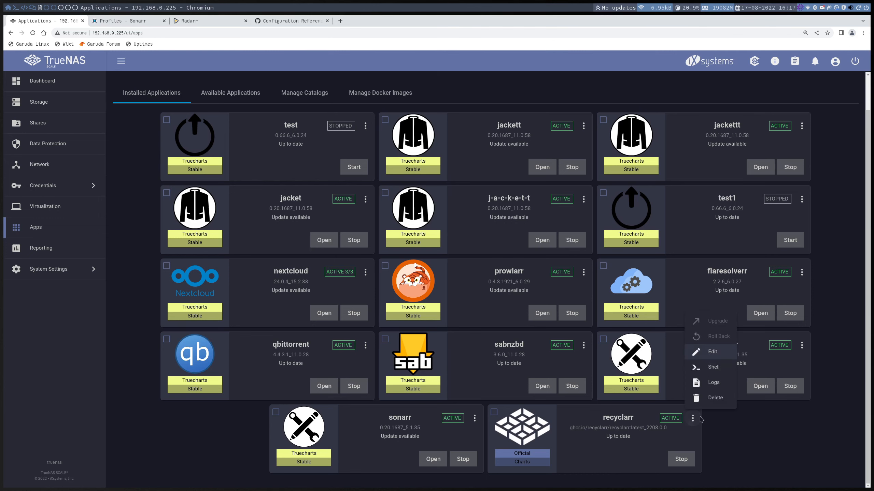
left_click(717, 366)
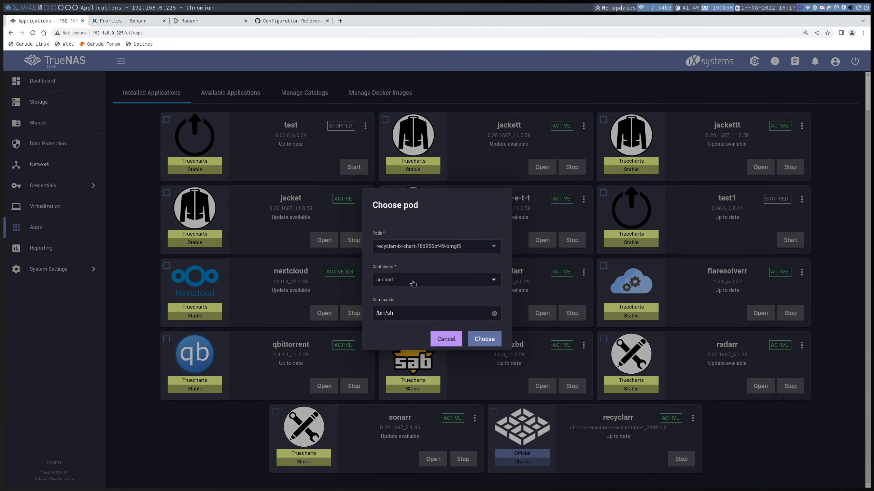
left_click(484, 338)
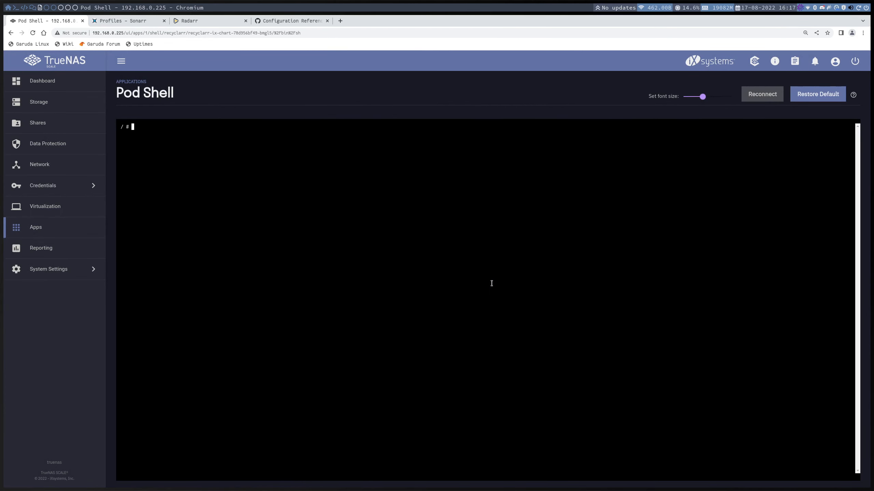
- Change to the /config directory and run recyclarr without arguments to list its commands
type("cd /config/")
key("BackSpace")
key("Return")
type("recyclarr")
key("Return")
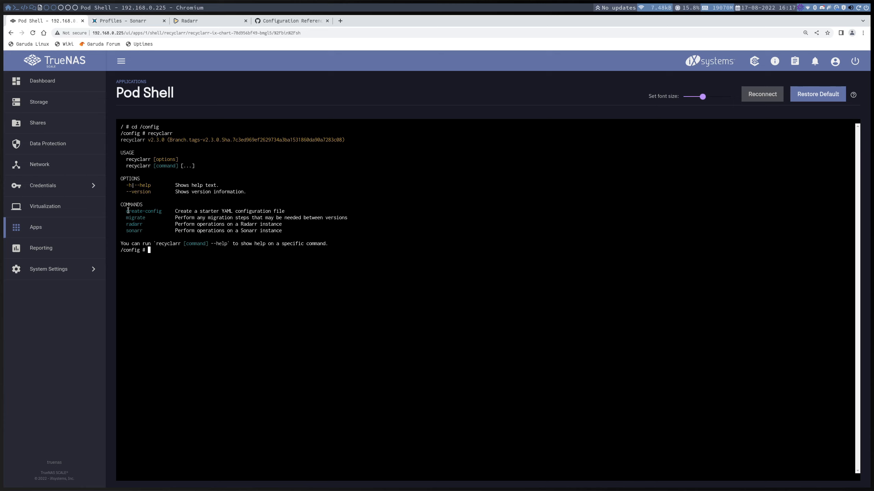
- Try to create the starter configuration with recyclarr --create-config
left_click_drag(128, 211, 162, 210)
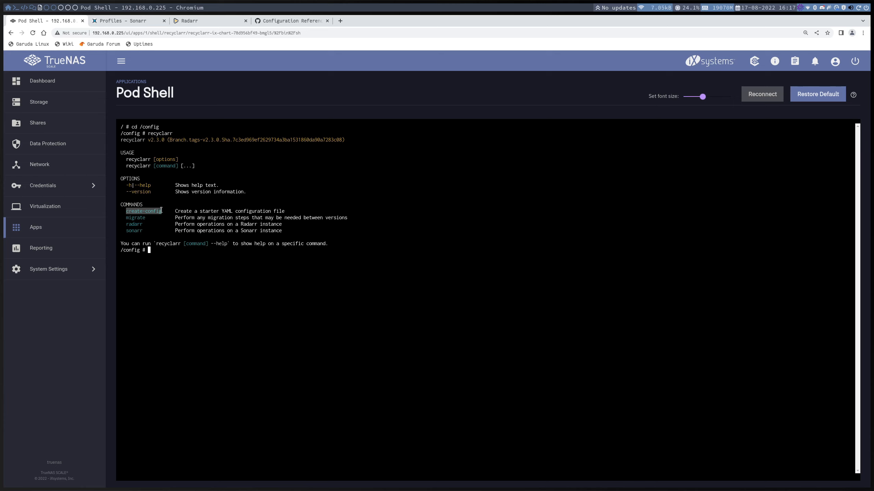
left_click(175, 253)
key("Up")
type("--crr")
key("BackSpace")
type("eate-config")
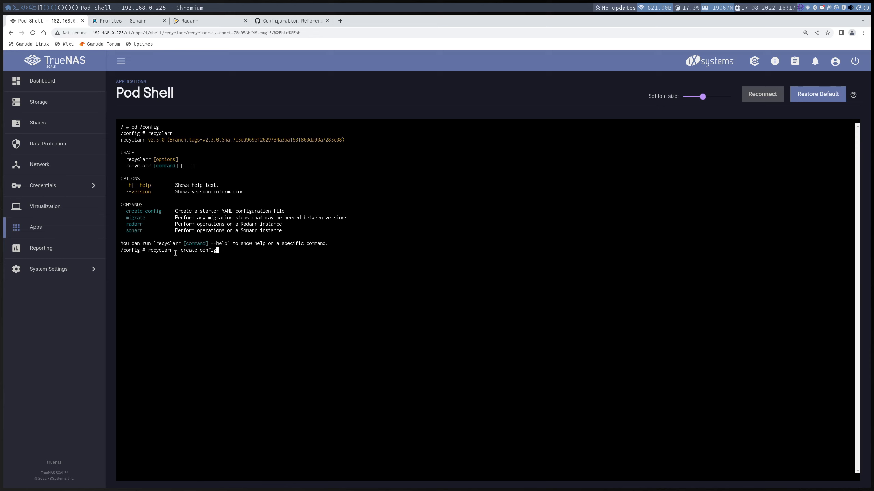
key("Return")
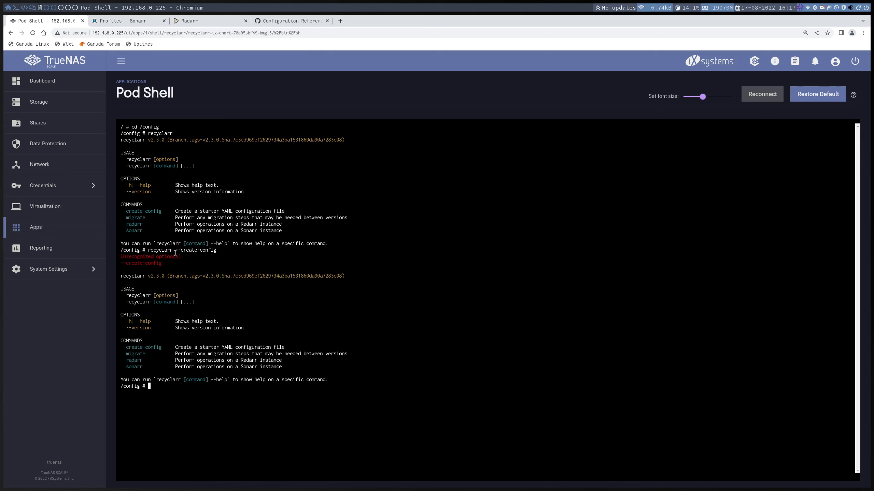
- Create the starter YAML configuration by running recyclarr create-config
key("Up")
key("Left")
key("Left")
key("Left")
key("Left")
key("Left")
key("Left")
key("Left")
key("Left")
key("Left")
key("Left")
key("Left")
key("Left")
key("BackSpace")
key("BackSpace")
key("Return")
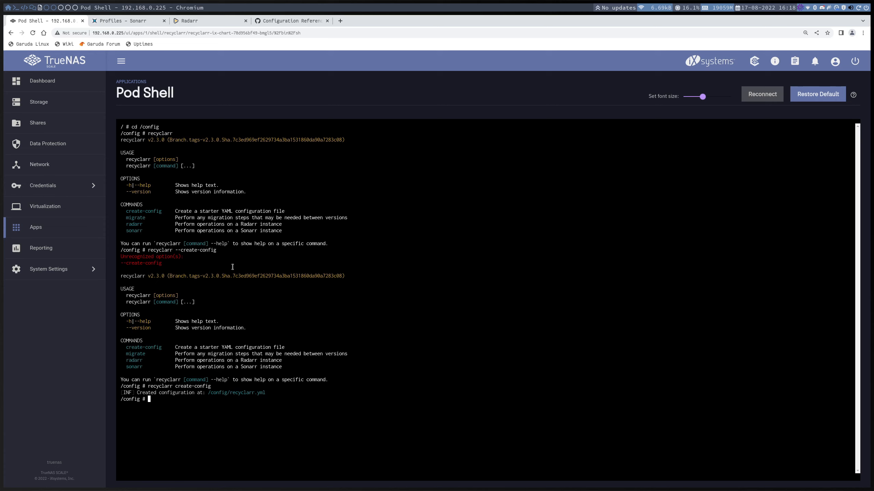
- List the contents of the /config directory to check for the created configuration file
left_click_drag(207, 393, 272, 401)
type("ls")
key("Return")
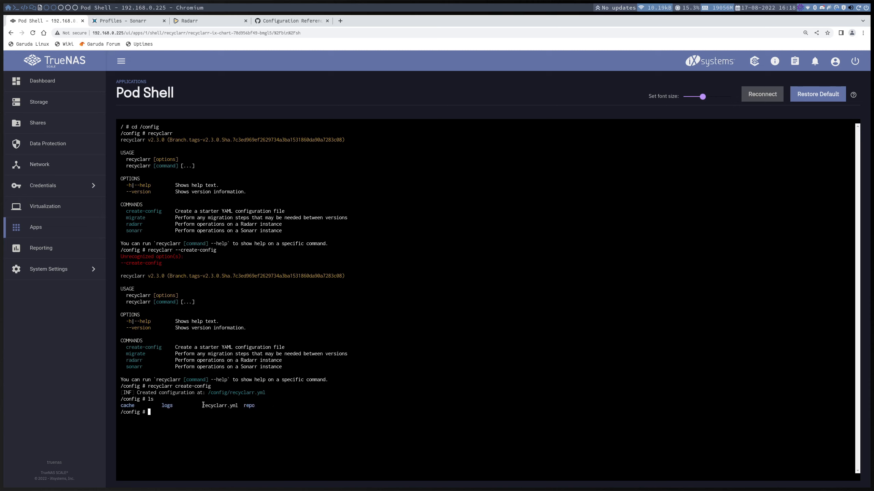
- Open recyclarr.yml in the vi editor
left_click_drag(204, 406, 239, 407)
left_click(249, 415)
type("vo")
key("BackSpace")
type("i recy")
key("Tab")
key("Return")
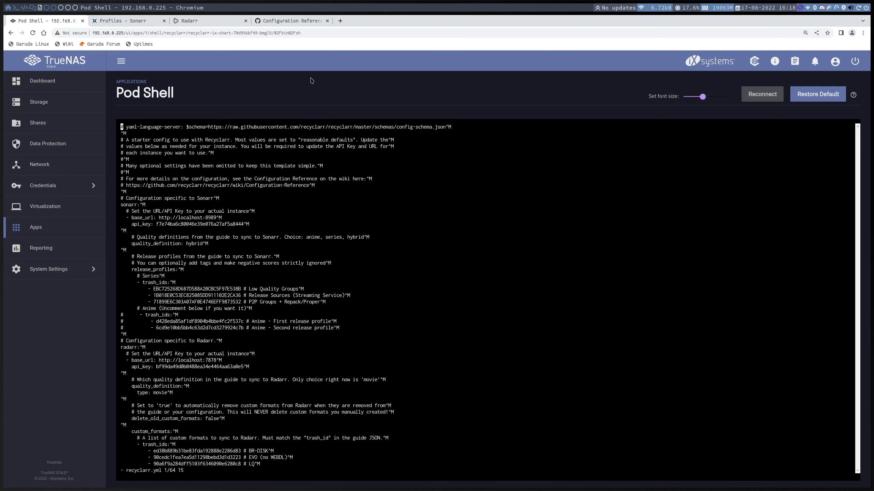
- Review the Sonarr YAML example in the Recyclarr wiki's Configuration Reference
left_click(292, 22)
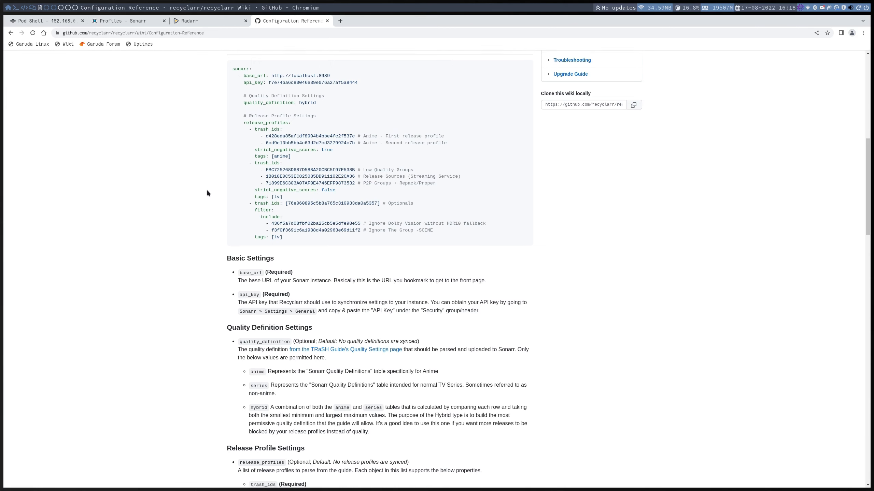
scroll(207, 190, "up", 8)
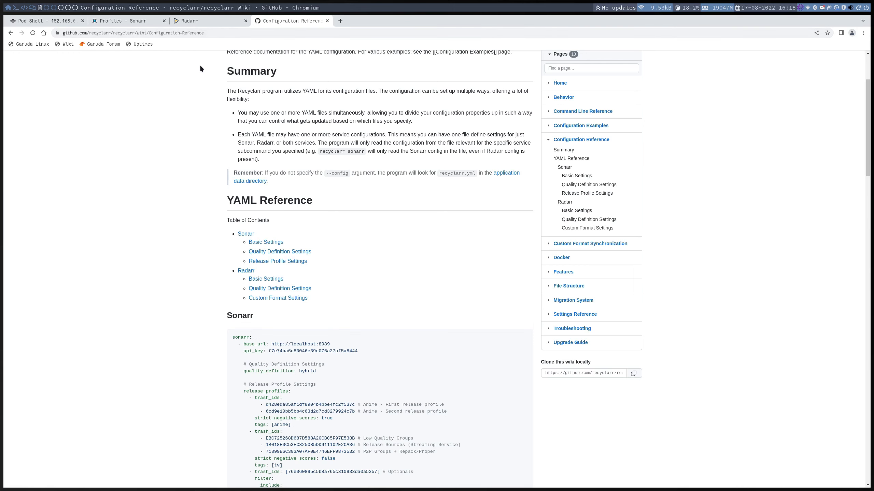
scroll(191, 131, "down", 5)
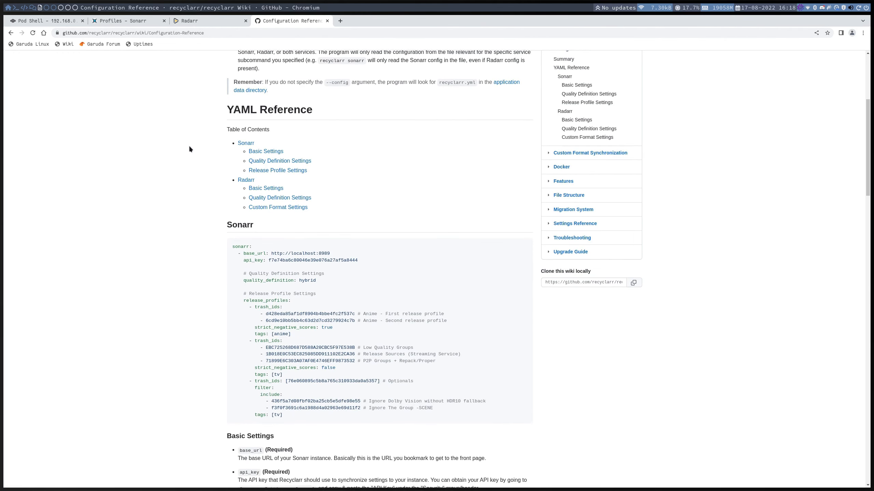
- Back in the TrueNAS pod shell, look through recyclarr.yml and quit vi without changes
left_click(55, 21)
scroll(390, 327, "down", 8)
scroll(389, 328, "up", 3)
scroll(325, 280, "down", 5)
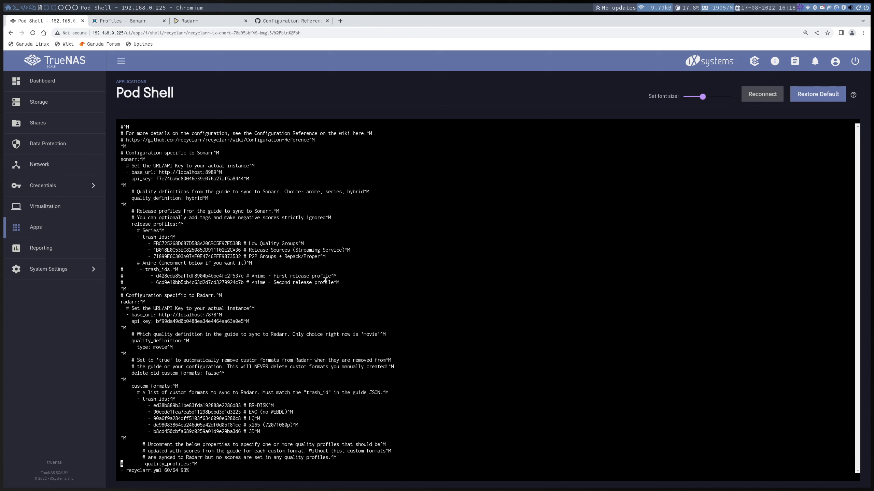
type(":q")
key("Return")
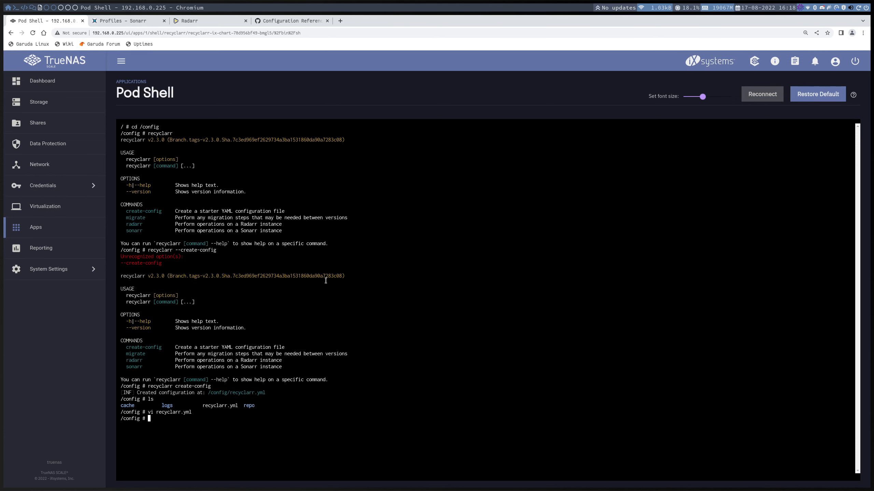
- Run recyclarr radarr --list-custom-formats and look through the listed TRaSH Guides custom formats
key("Up")
key("Up")
key("Up")
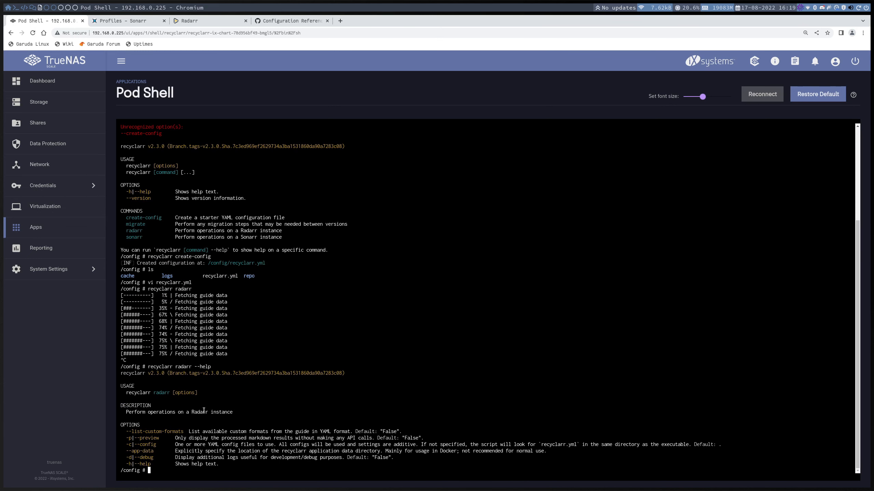
key("Up")
key("BackSpace")
key("BackSpace")
key("BackSpace")
key("BackSpace")
key("BackSpace")
key("BackSpace")
left_click_drag(183, 434, 125, 431)
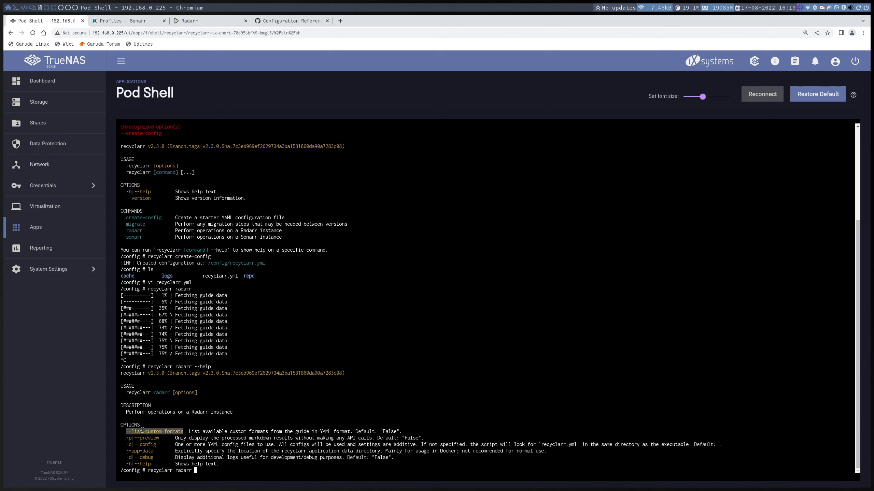
middle_click(235, 451)
key("Return")
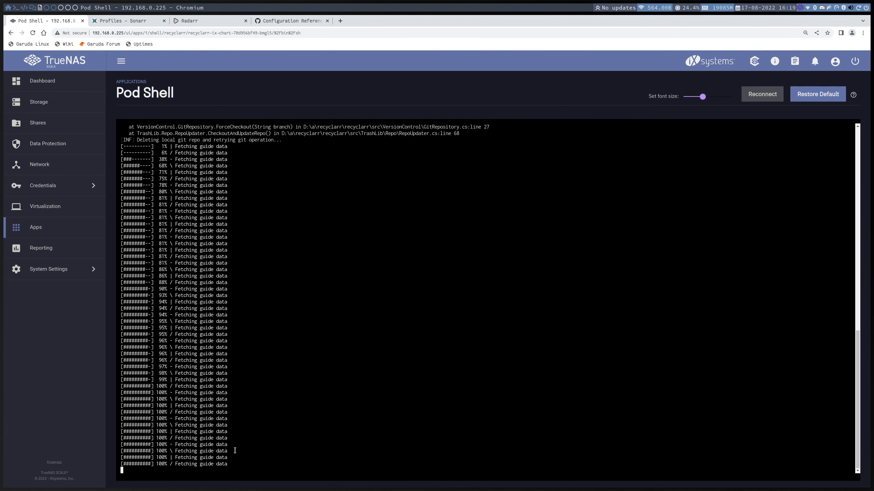
scroll(227, 425, "up", 10)
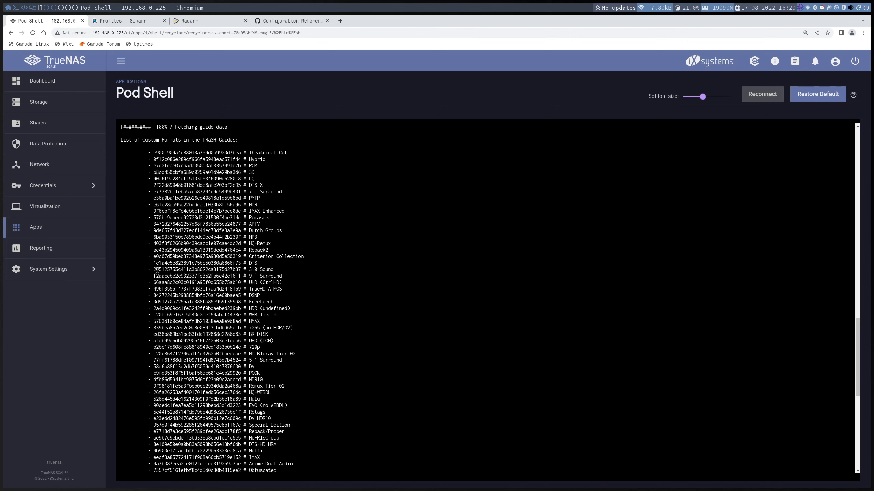
scroll(155, 261, "down", 6)
scroll(158, 271, "down", 4)
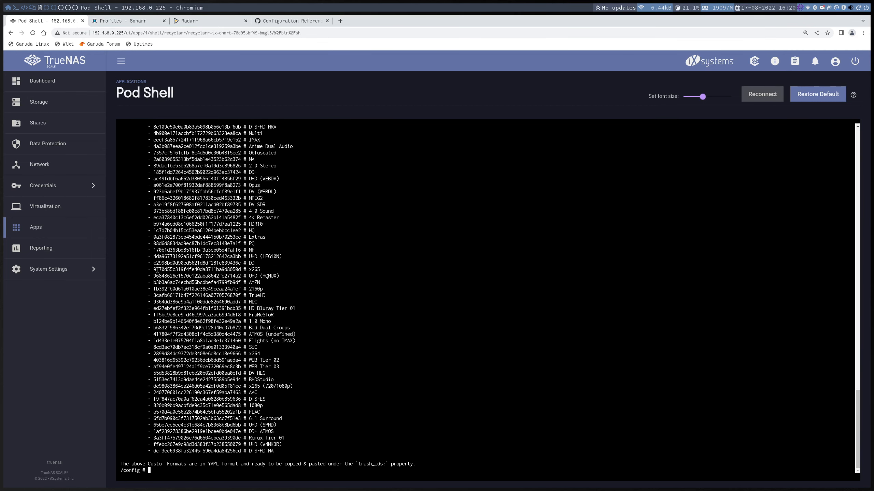
- Show the Sonarr command options by running recyclarr sonarr --help
key("Up")
key("BackSpace")
key("BackSpace")
key("BackSpace")
key("BackSpace")
key("BackSpace")
key("BackSpace")
key("BackSpace")
key("BackSpace")
key("BackSpace")
key("BackSpace")
key("BackSpace")
key("BackSpace")
key("BackSpace")
key("BackSpace")
key("BackSpace")
key("BackSpace")
key("BackSpace")
key("BackSpace")
key("BackSpace")
key("BackSpace")
key("BackSpace")
type("sonarr --help")
key("Return")
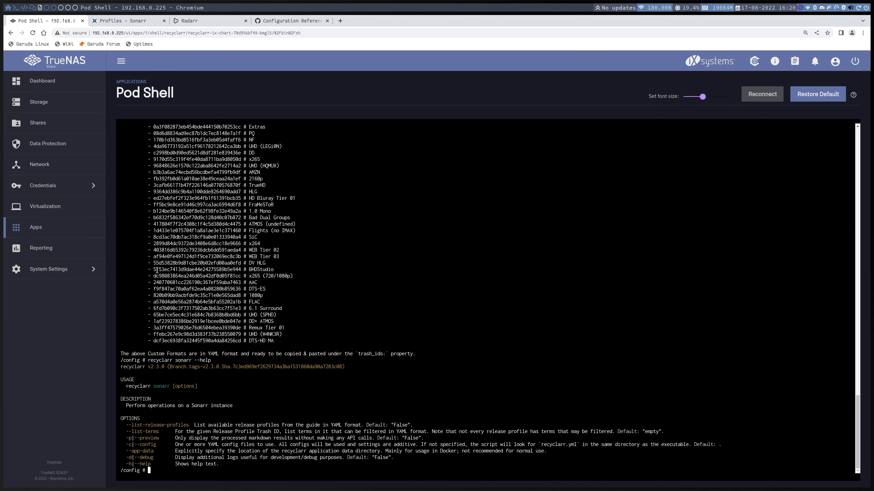
- Run recyclarr sonarr --list-release-profiles and look through the release profiles listed from the TRaSH Guides
key("Up")
key("BackSpace")
key("BackSpace")
key("BackSpace")
key("BackSpace")
key("BackSpace")
key("BackSpace")
left_click_drag(126, 425, 191, 424)
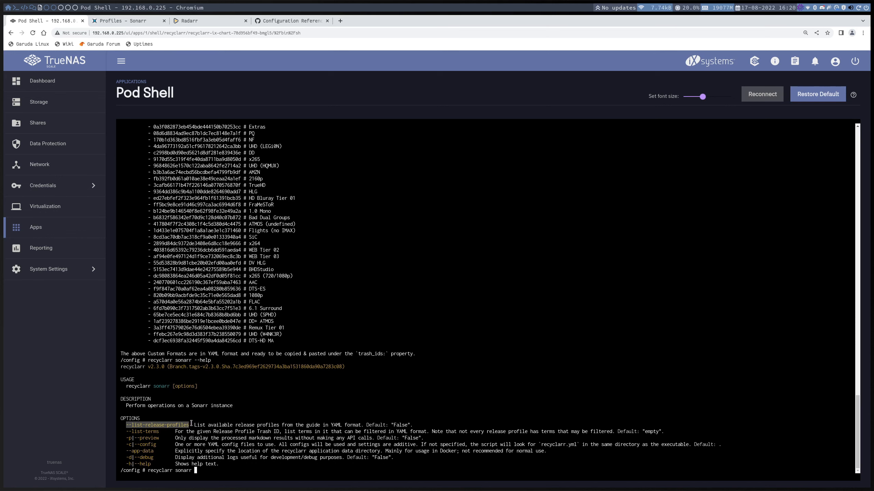
middle_click(191, 424)
key("Return")
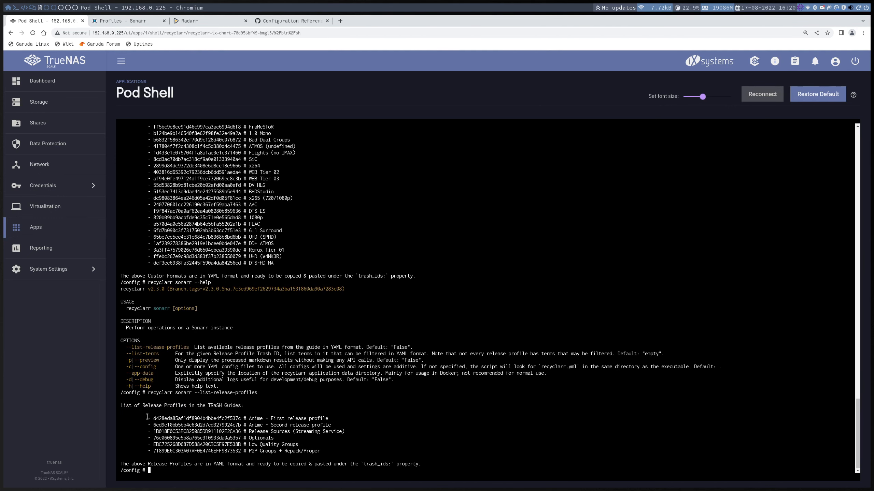
left_click_drag(147, 416, 333, 450)
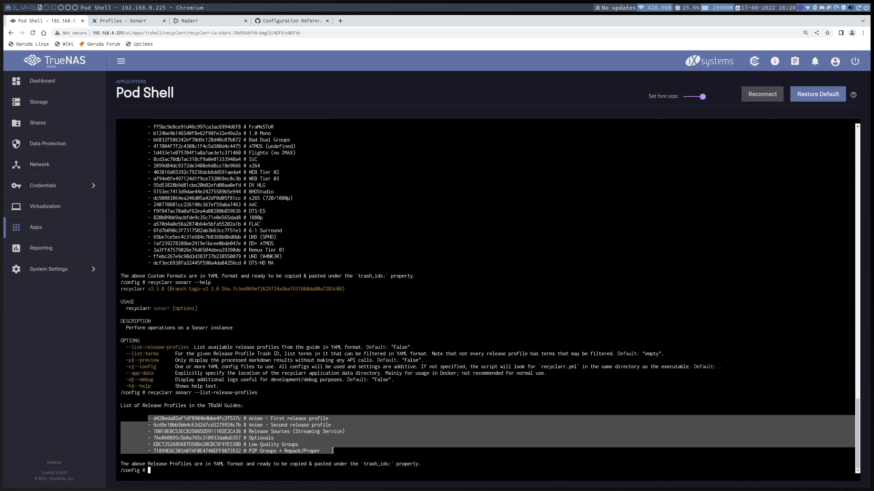
left_click(265, 421)
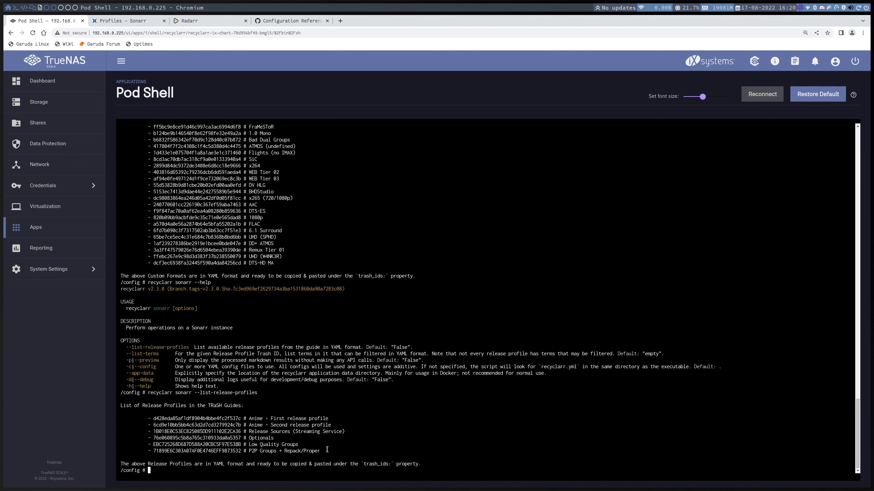
left_click_drag(327, 452, 118, 421)
left_click(176, 424)
- Open recyclarr.yml in vi and delete all of its existing lines
type("recy")
key("Tab")
key("Return")
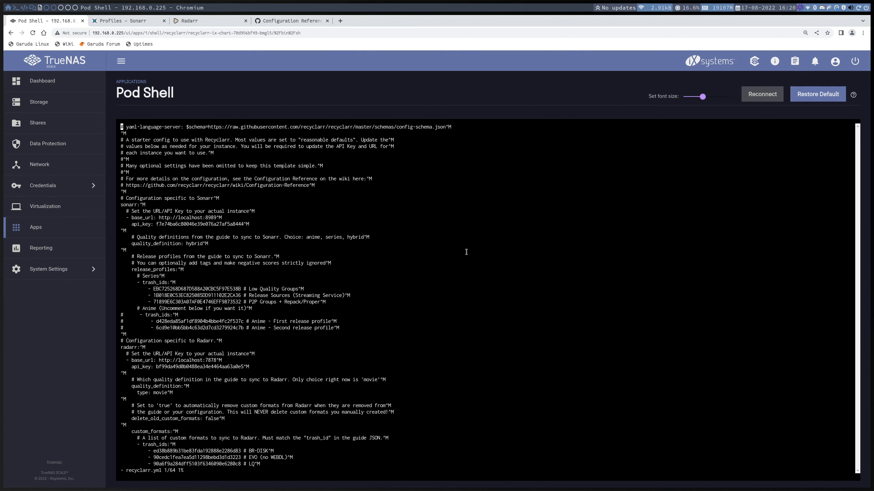
key("d")
key("d")
key("d")
key("d")
key("d")
key("d")
key("d")
key("d")
key("d")
key("d")
key("d")
key("d")
key("d")
key("d")
key("d")
key("d")
key("d")
key("d")
key("d")
key("d")
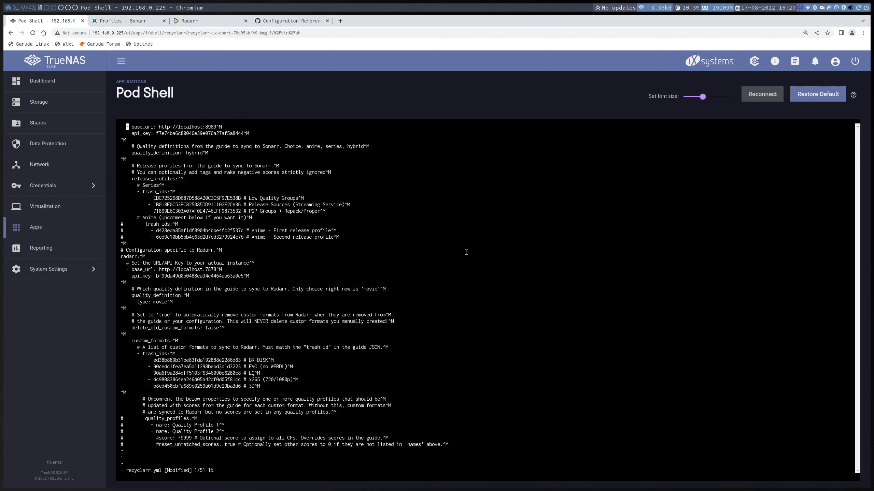
key("d")
key("d")
key("d")
key("d")
key("d")
key("d")
key("d")
key("d")
key("d")
key("d")
key("d")
key("d")
key("d")
key("d")
key("d")
key("d")
key("d")
key("d")
key("d")
key("d")
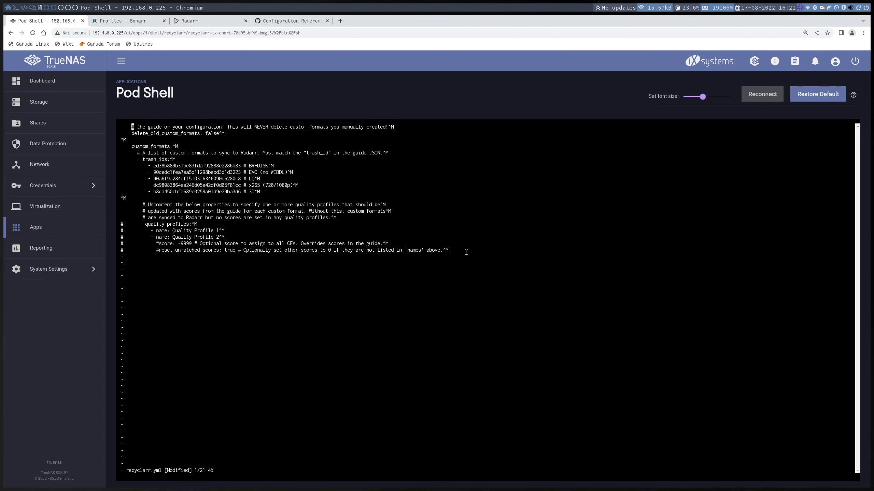
key("d")
key("d")
key("d")
key("d")
key("d")
key("d")
key("d")
key("d")
key("d")
key("d")
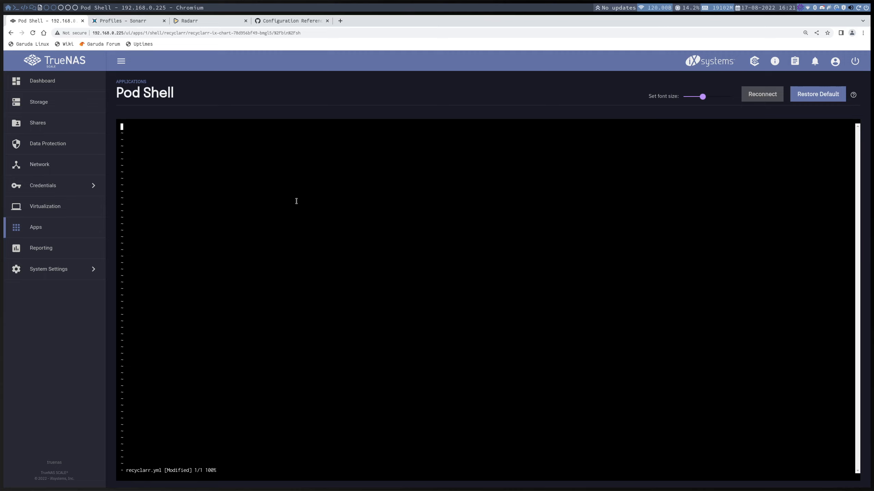
- Paste the prepared Sonarr and Radarr configuration, including its base URLs and API keys, into the empty recyclarr.yml
key("i")
key("ctrl+shift+v")
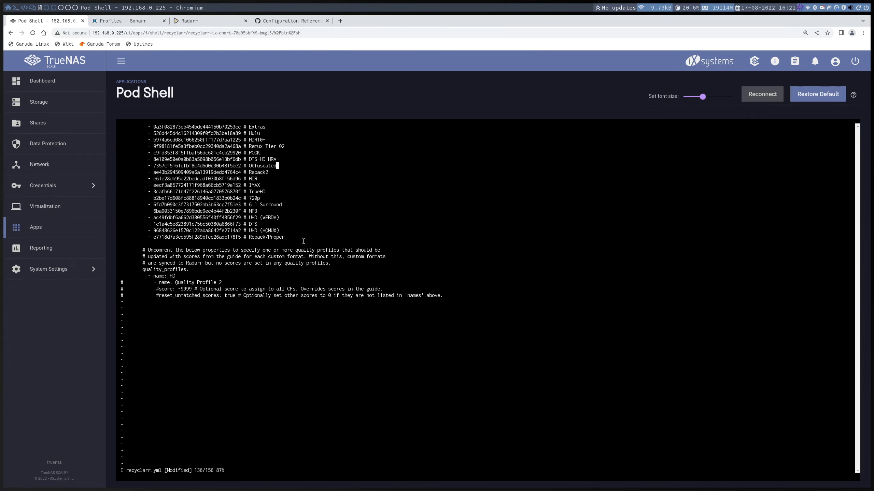
scroll(303, 237, "up", 15)
scroll(307, 242, "up", 15)
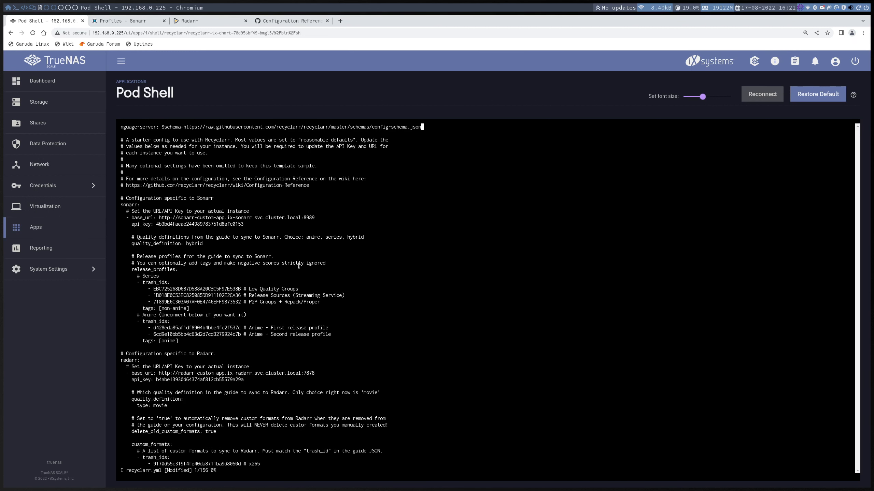
- Review the Sonarr section at the start of recyclarr.yml, especially the trash_ids of the series release profiles
key("Down")
key("Down")
key("Down")
key("Down")
key("Down")
key("Down")
key("Down")
key("Down")
key("Down")
key("Down")
key("Down")
key("Down")
key("Down")
key("Down")
key("Down")
key("Down")
key("Down")
key("Down")
key("Down")
key("Down")
key("Up")
key("Up")
key("Up")
key("Up")
key("Up")
key("Up")
key("Up")
key("Up")
key("Up")
key("Up")
key("Up")
key("Up")
key("Up")
key("Down")
key("Down")
key("Down")
key("Down")
key("Down")
key("Down")
key("Down")
key("Down")
key("Down")
key("Down")
key("Down")
key("Down")
key("Down")
key("Up")
key("Up")
key("Up")
left_click_drag(192, 309, 148, 289)
left_click(183, 286)
left_click_drag(321, 303, 120, 290)
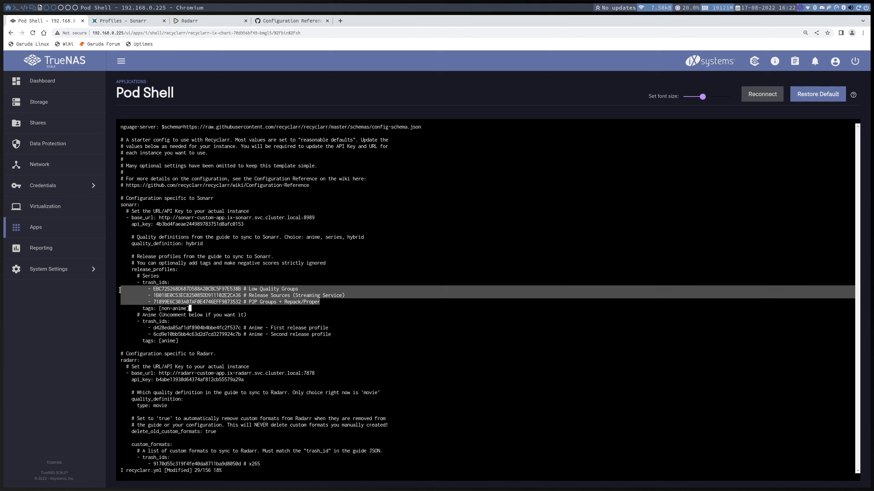
- Examine the series tags and the anime release profiles with their tags in the Sonarr section
left_click(213, 310)
key("Down")
key("Down")
key("Down")
key("Down")
key("Down")
key("Down")
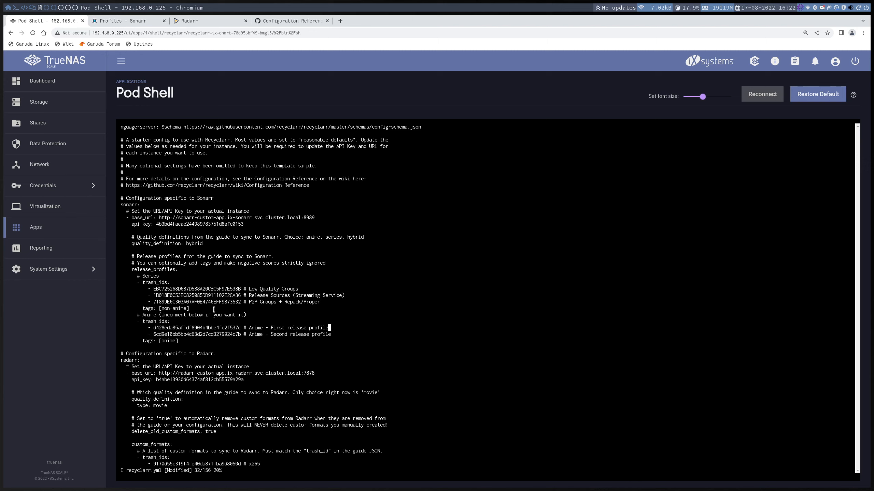
key("Up")
key("Up")
left_click_drag(142, 315, 250, 320)
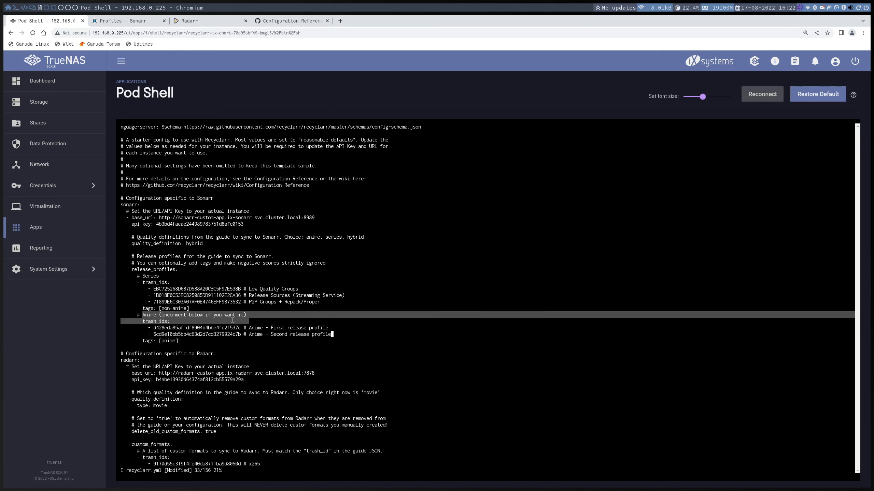
left_click(232, 321)
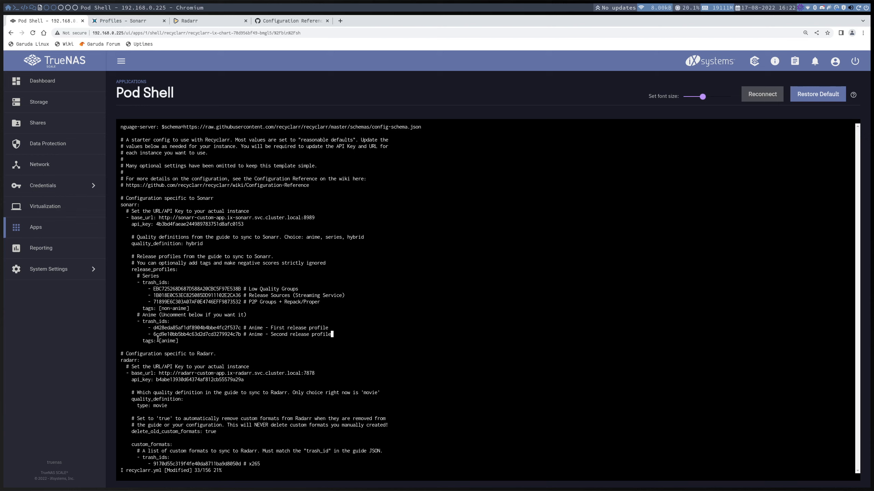
left_click_drag(158, 340, 183, 341)
left_click(194, 339)
- Look through the Radarr section of recyclarr.yml, from its custom format trash_ids down to the quality_profiles entries
key("Down")
key("Down")
key("Down")
key("Down")
key("Down")
key("Down")
key("Down")
key("Down")
key("Down")
key("Down")
key("Down")
key("Down")
key("Down")
key("Down")
key("Down")
key("Down")
key("Down")
key("Down")
key("Down")
key("Down")
key("Down")
key("Down")
key("Down")
key("Down")
key("Down")
key("Down")
key("Down")
key("Down")
key("Down")
key("Down")
key("Down")
key("Down")
key("Down")
key("Down")
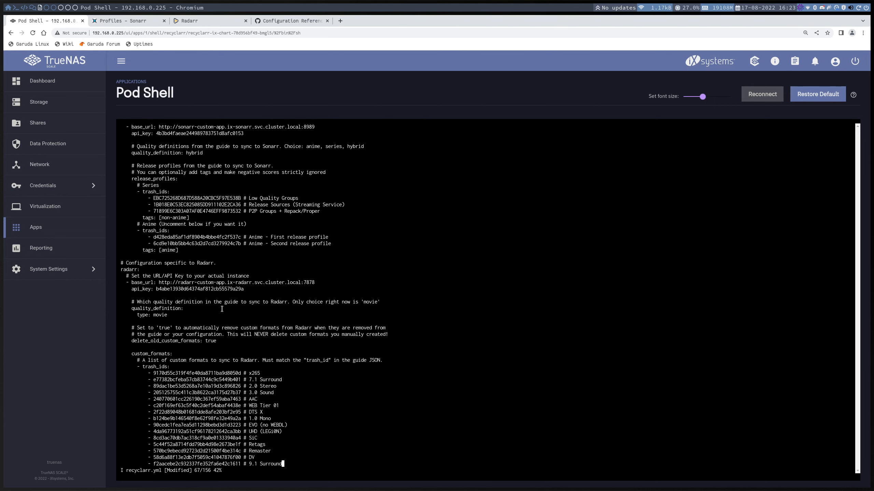
key("Down")
key("Down")
key("Down")
key("Down")
key("Down")
key("Down")
key("Down")
key("Down")
key("Down")
key("Down")
key("Down")
key("Down")
key("Down")
key("Down")
key("Down")
key("Down")
key("Down")
key("Down")
key("Down")
key("Down")
key("Down")
key("Down")
key("Down")
key("Down")
key("Down")
key("Down")
key("Down")
key("Down")
key("Down")
key("Down")
key("Down")
key("Down")
key("Down")
key("Down")
key("Down")
key("Down")
key("Down")
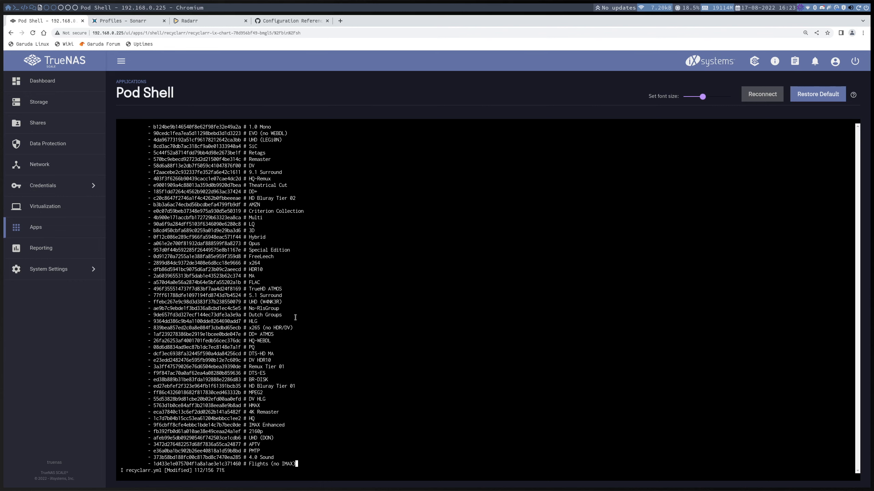
key("Down")
key("Down")
key("Down")
key("Down")
key("Down")
key("Down")
key("Down")
key("Down")
key("Down")
key("Down")
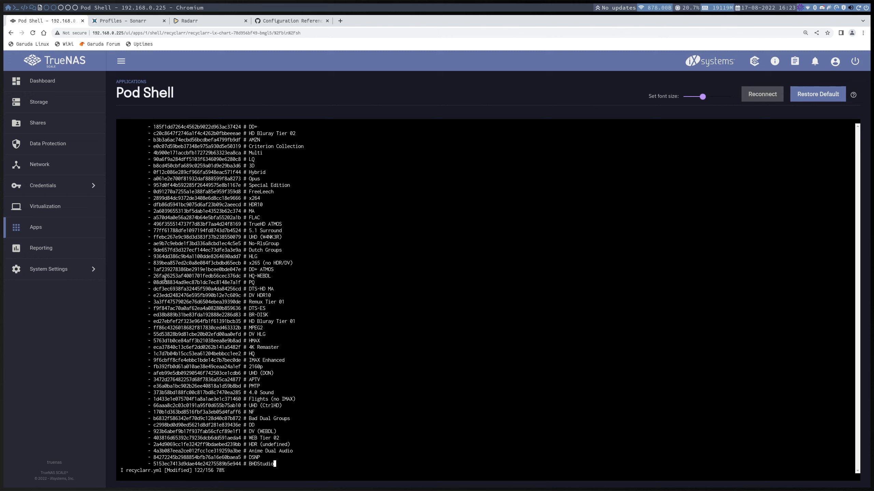
key("Down")
key("Down")
key("Down")
key("Down")
key("Down")
key("Down")
key("Down")
key("Down")
key("Down")
key("Down")
key("Down")
key("Down")
key("Down")
key("Down")
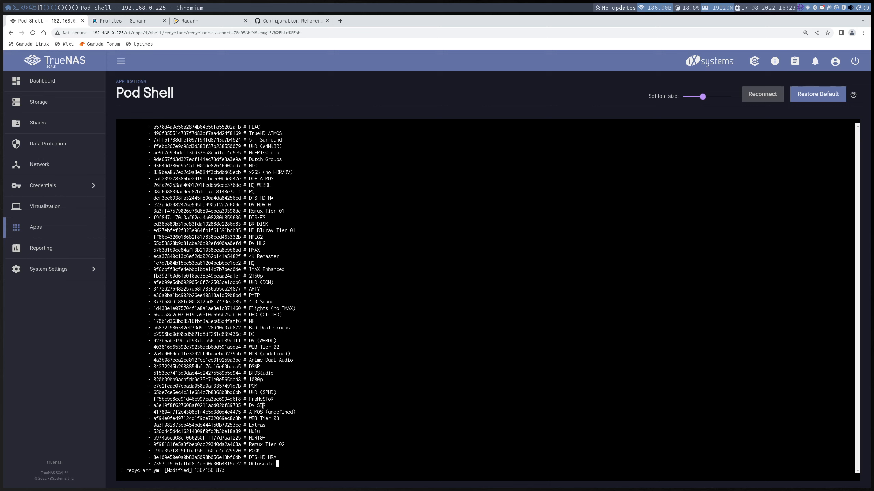
key("Down")
key("Down")
key("Down")
key("Down")
key("Down")
key("Down")
key("Down")
key("Down")
key("Down")
key("Down")
key("Down")
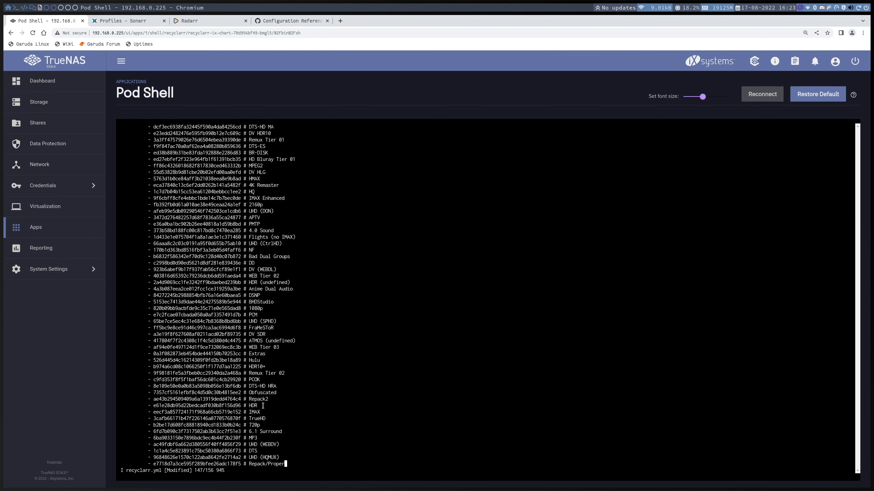
key("Down")
key("Down")
key("Down")
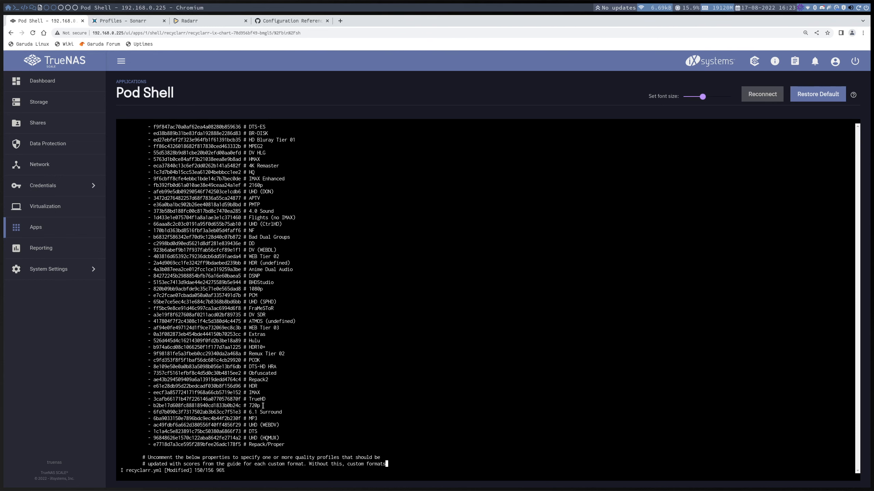
key("Down")
key("Down")
key("Down")
key("Down")
key("Down")
key("Down")
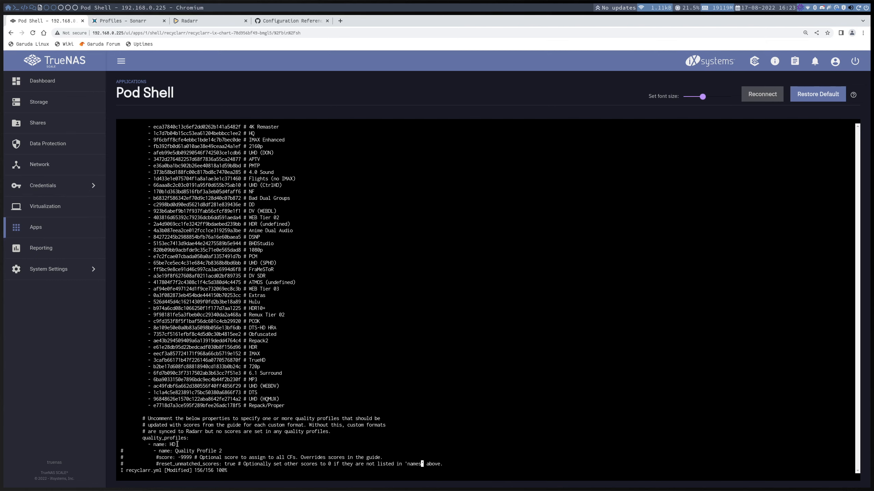
- Compare Radarr's base_url with the HeavyScript DNS list in the SSH terminal, and review its API key, delete_old_custom_formats and quality_profiles settings
scroll(184, 451, "up", 20)
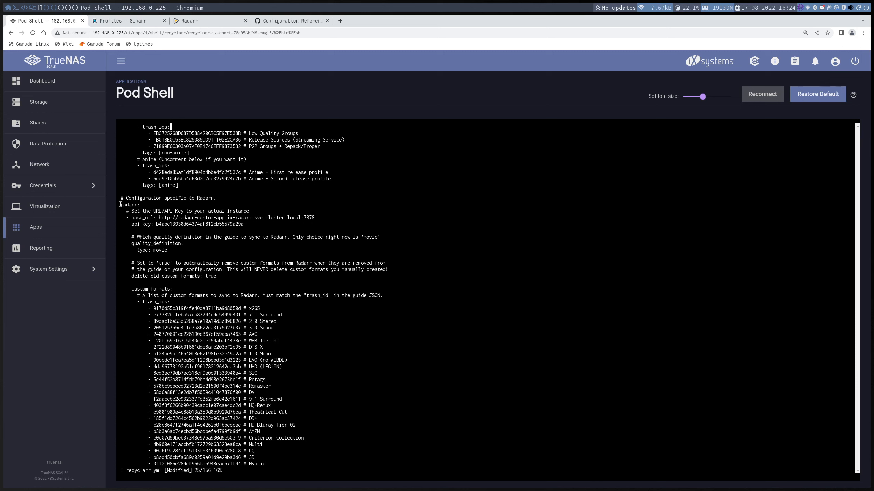
left_click_drag(121, 205, 314, 215)
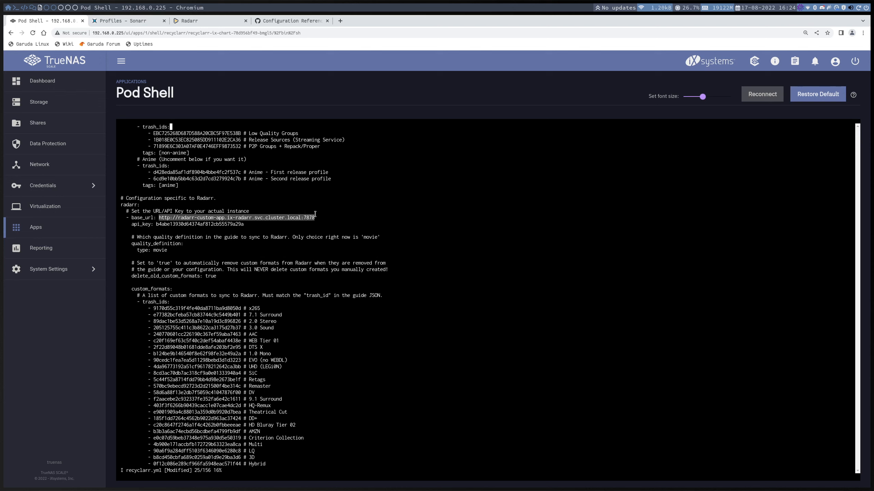
key("alt+Tab")
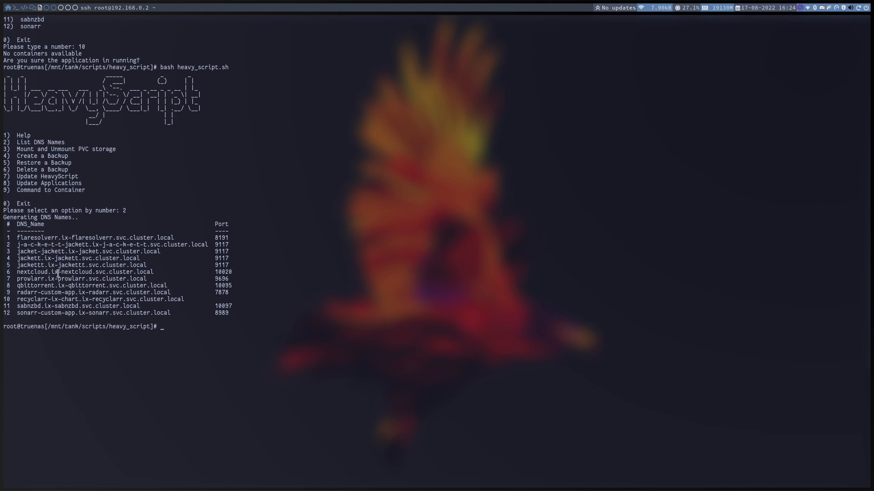
left_click_drag(18, 292, 170, 293)
key("alt+Tab")
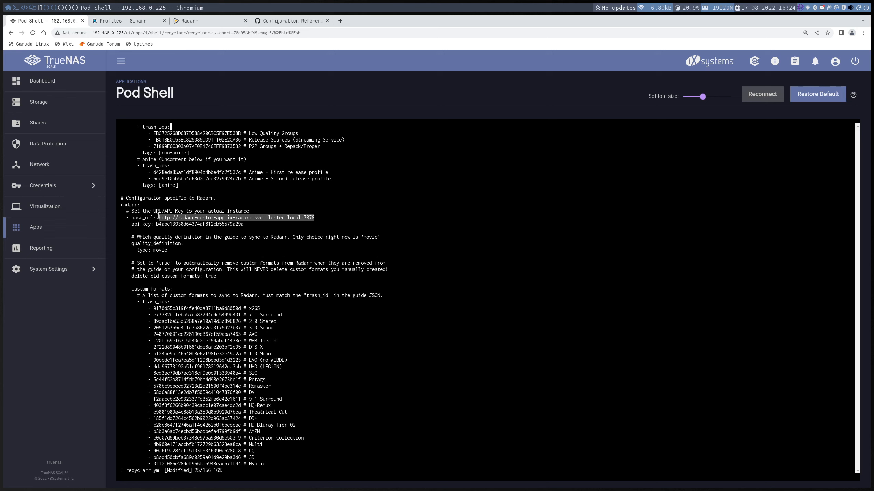
left_click_drag(156, 224, 243, 223)
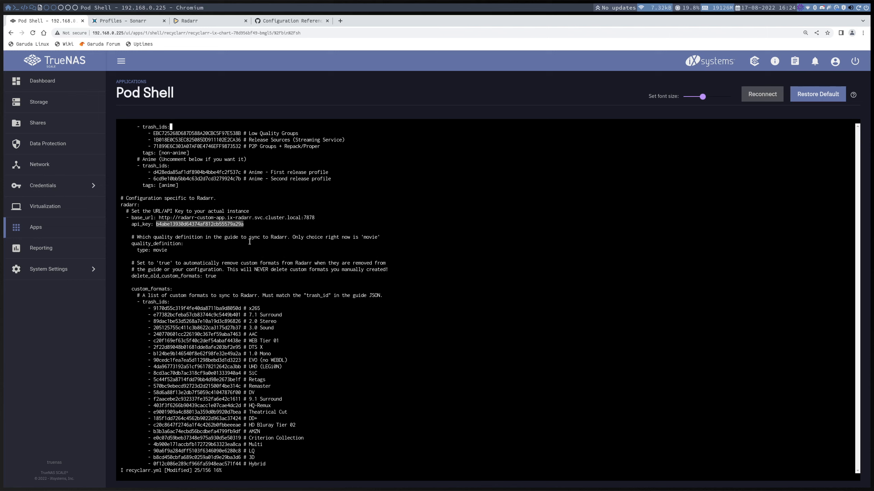
left_click_drag(219, 275, 205, 276)
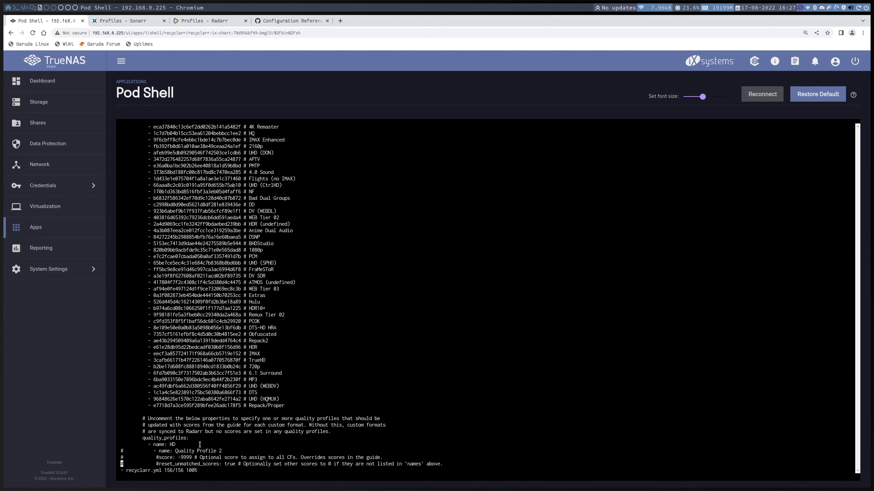
left_click_drag(141, 439, 169, 445)
left_click(220, 21)
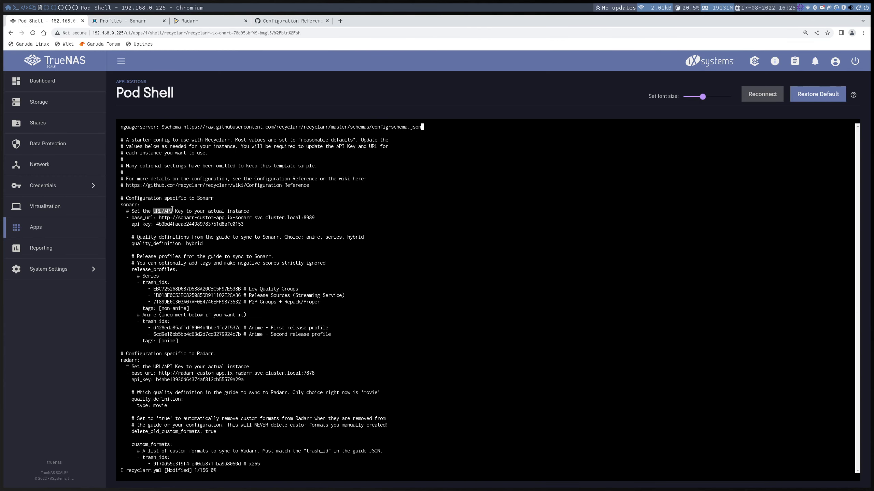
- Check Sonarr's base_url and API key in recyclarr.yml, and write the file and quit vi with :wq!
left_click_drag(159, 218, 317, 216)
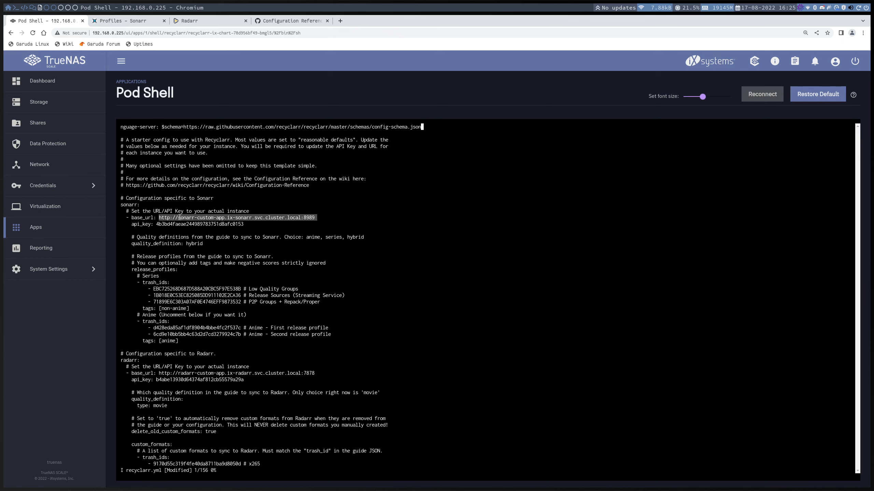
left_click_drag(179, 218, 302, 216)
left_click_drag(245, 224, 156, 223)
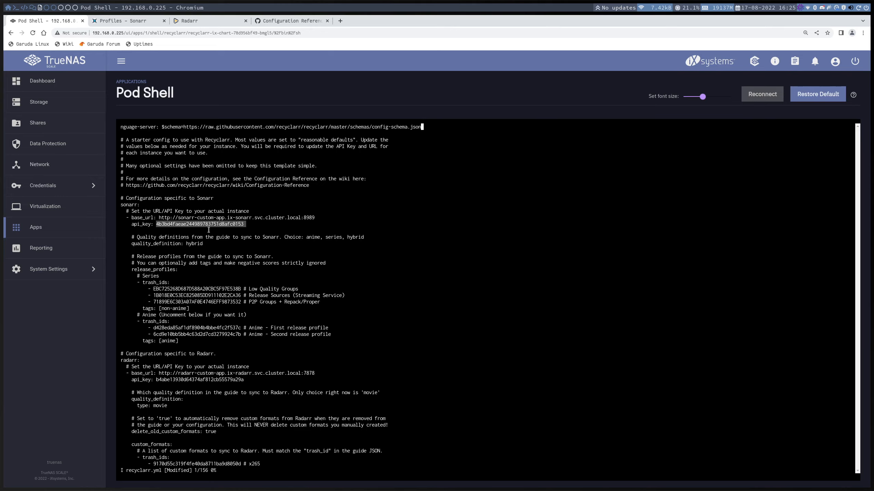
scroll(253, 249, "down", 15)
scroll(253, 254, "down", 15)
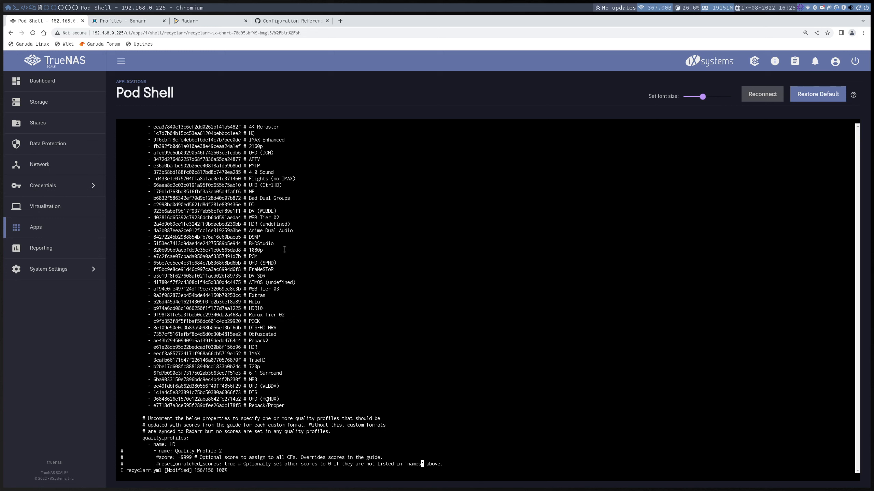
key("Escape")
type(":")
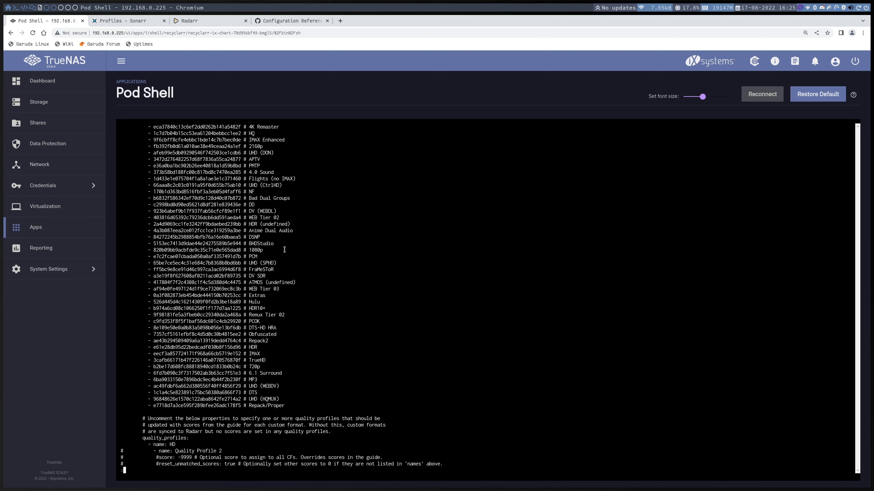
type("q")
key("BackSpace")
type("wq!")
key("Return")
- Sync the configured custom formats and quality profile scores to Radarr by running recyclarr radarr
type("recy")
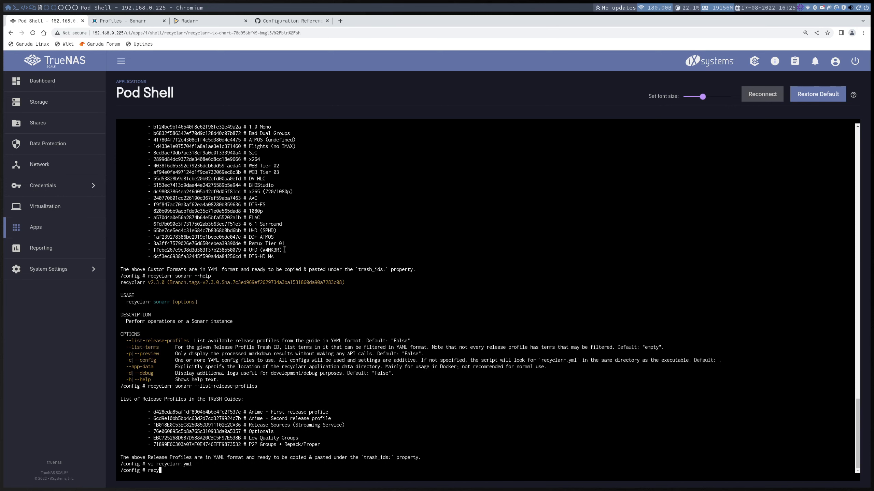
type("clarr radarr")
key("Return")
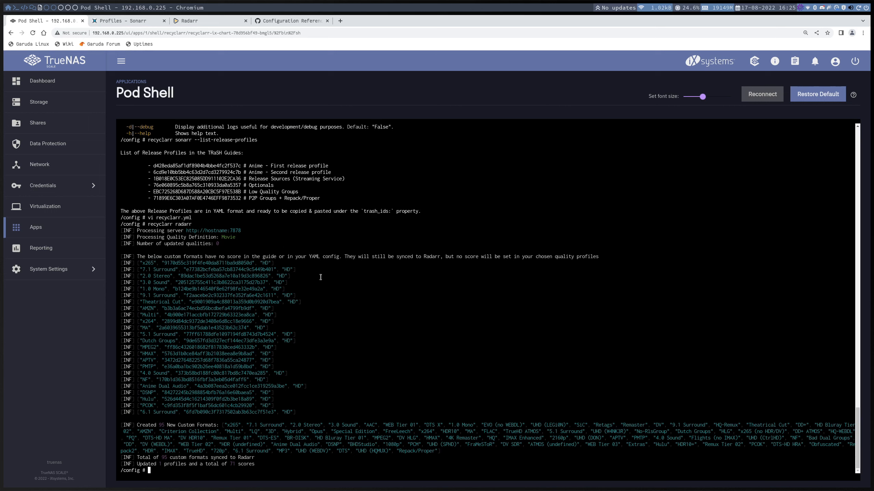
- Sync the configured release profiles to Sonarr by running recyclarr sonarr
key("Up")
key("BackSpace")
key("BackSpace")
key("BackSpace")
key("BackSpace")
key("BackSpace")
key("BackSpace")
type("sonarr")
key("Return")
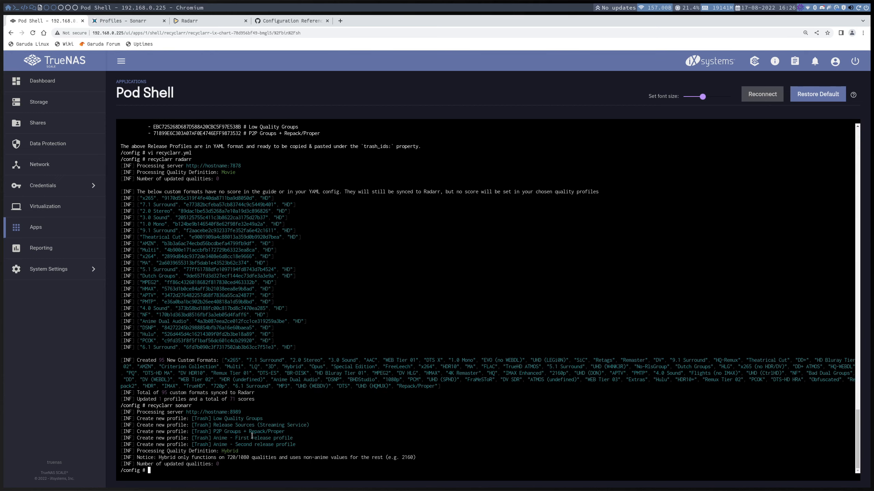
left_click(135, 21)
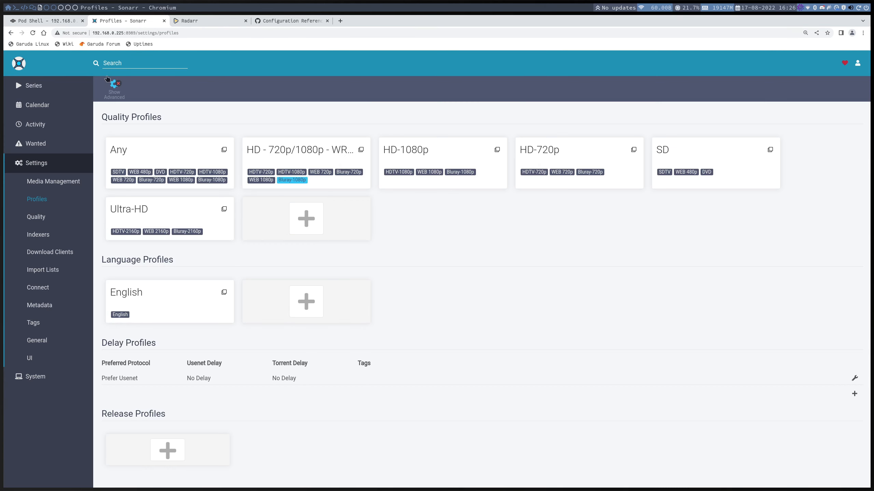
left_click(287, 150)
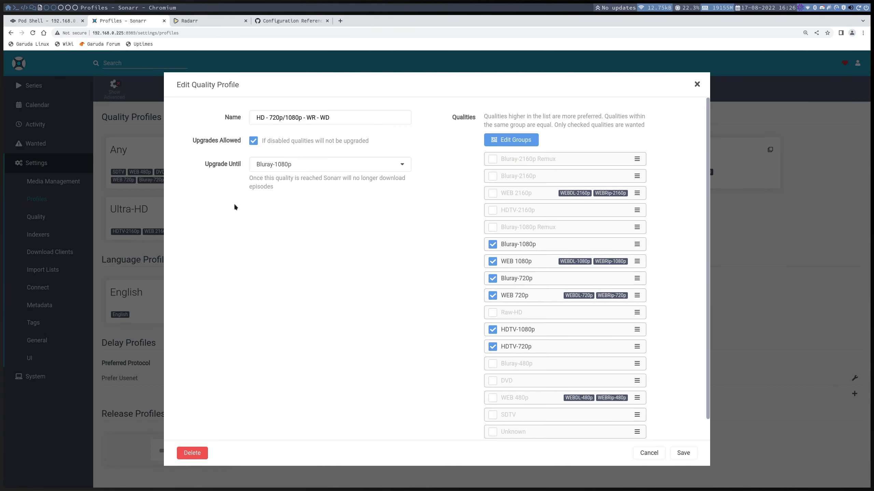
left_click(158, 191)
left_click(33, 33)
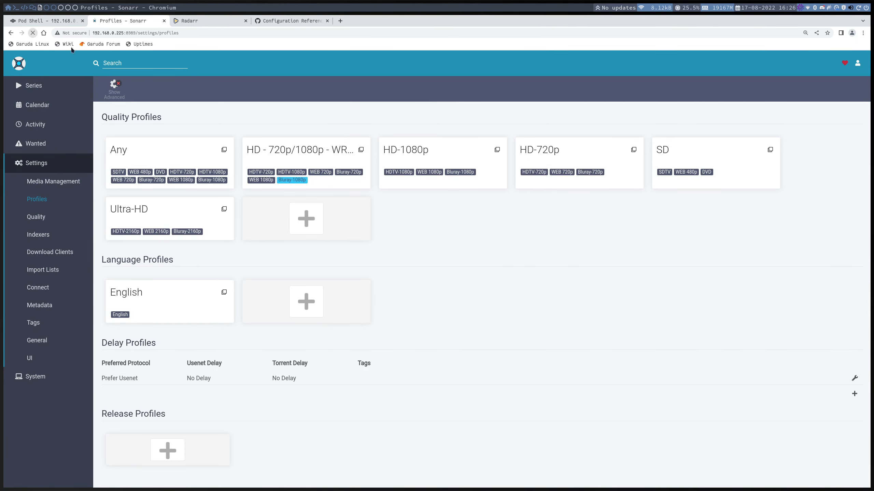
scroll(439, 222, "down", 2)
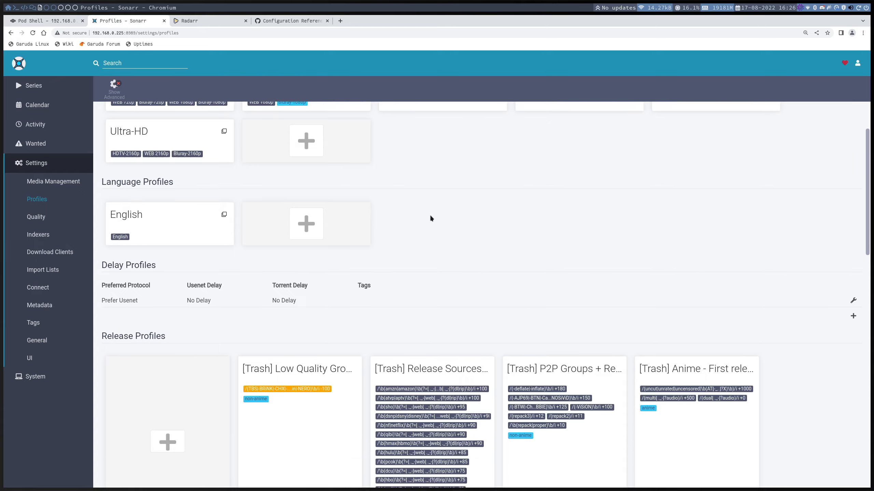
scroll(430, 217, "down", 4)
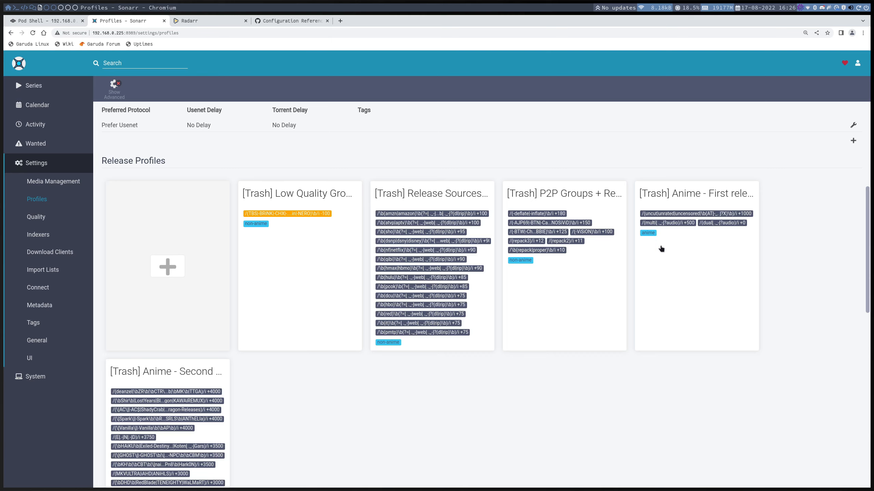
scroll(667, 251, "down", 1)
scroll(395, 314, "down", 2)
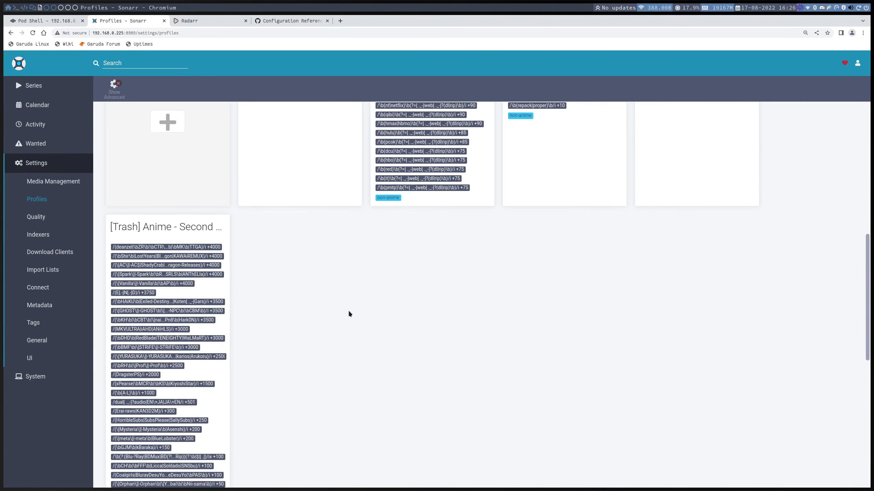
scroll(157, 293, "down", 8)
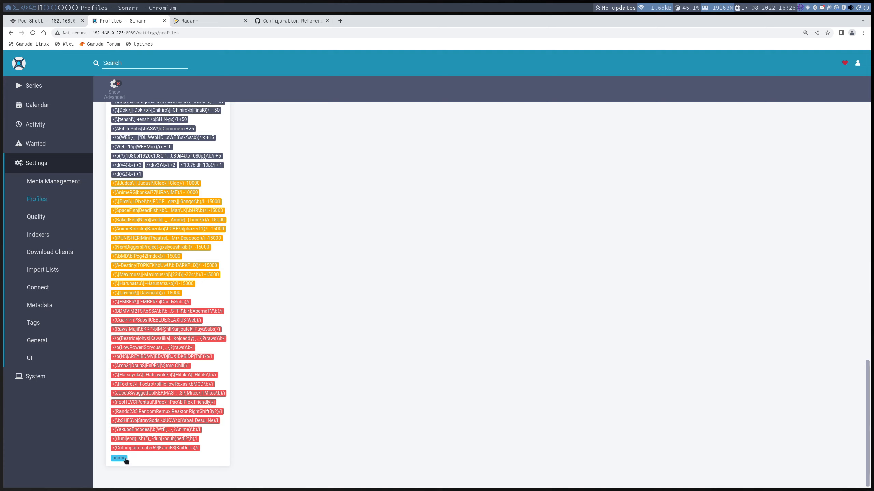
scroll(394, 320, "up", 12)
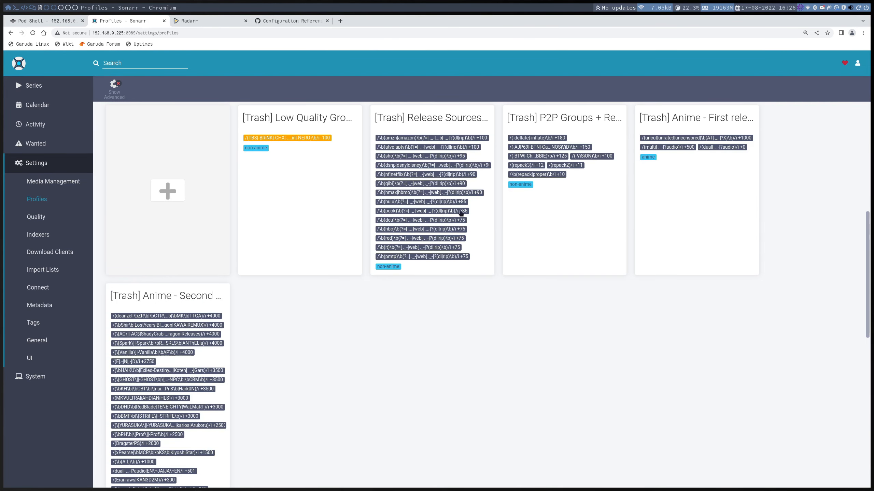
scroll(262, 113, "up", 2)
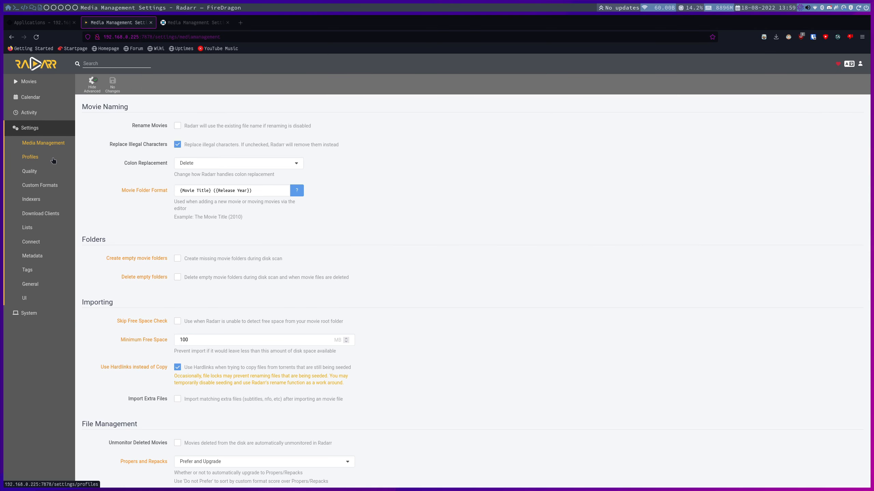
left_click(50, 158)
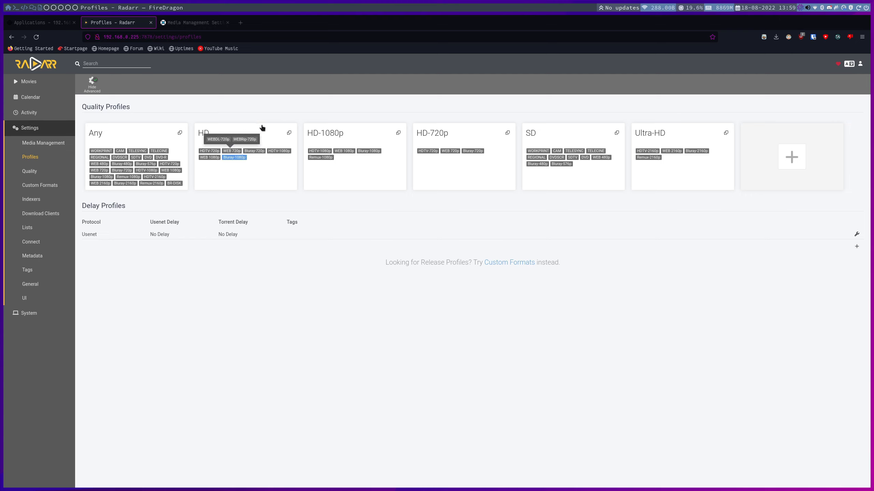
left_click(230, 133)
scroll(268, 197, "down", 5)
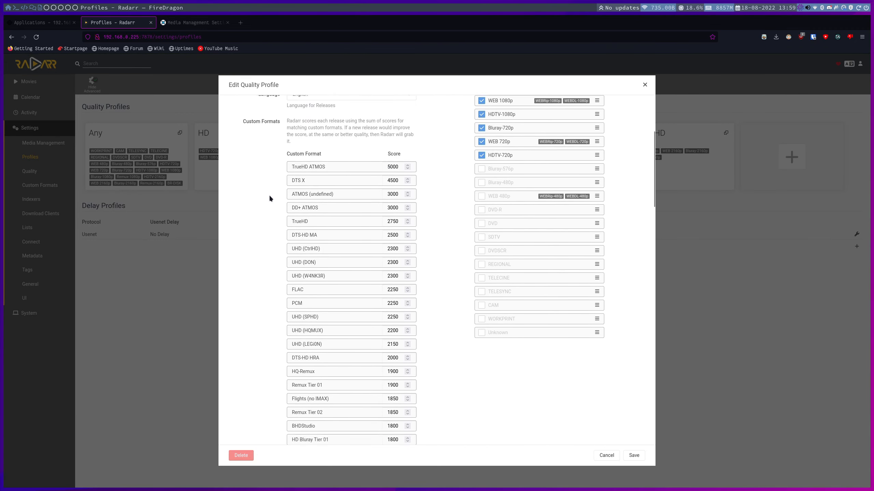
scroll(269, 195, "down", 15)
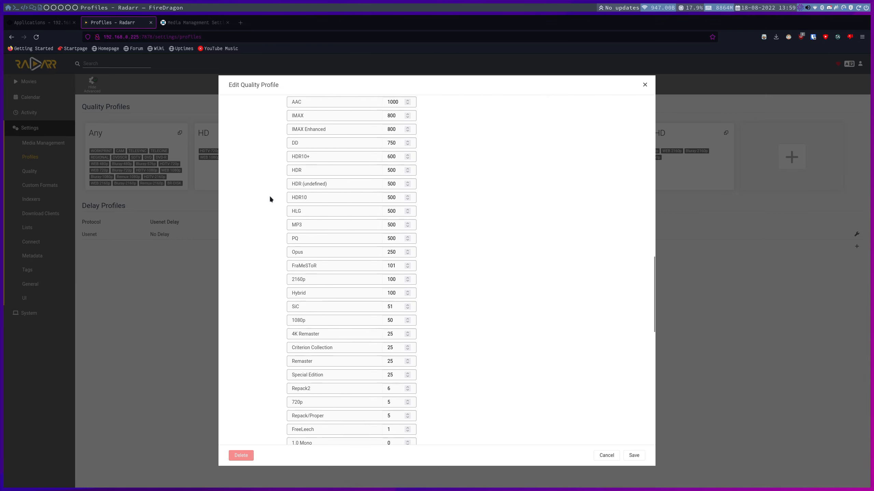
scroll(270, 198, "down", 10)
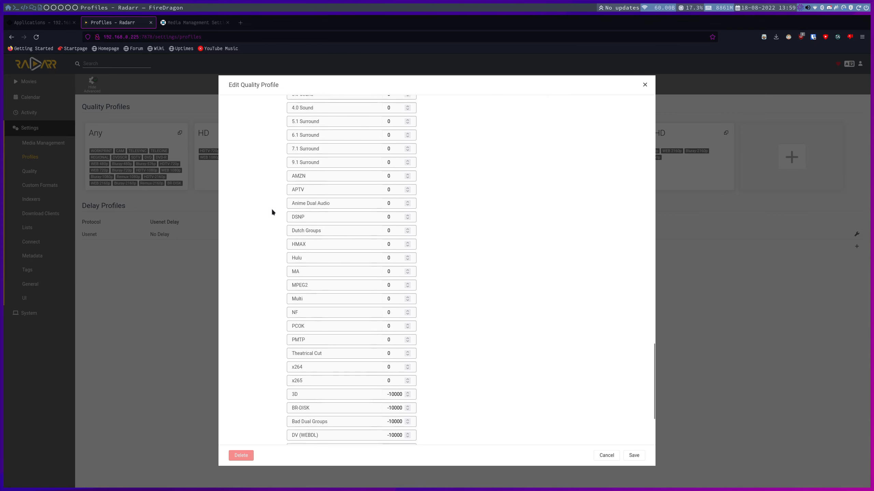
scroll(272, 212, "up", 20)
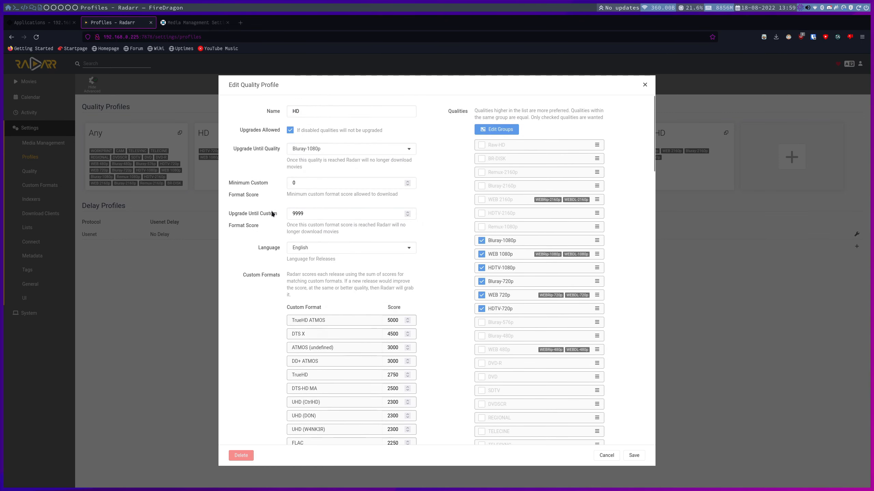
- Compare the HD profile's minimum and upgrade-until custom format scores with the individual format scores, and save the profile
scroll(272, 213, "down", 5)
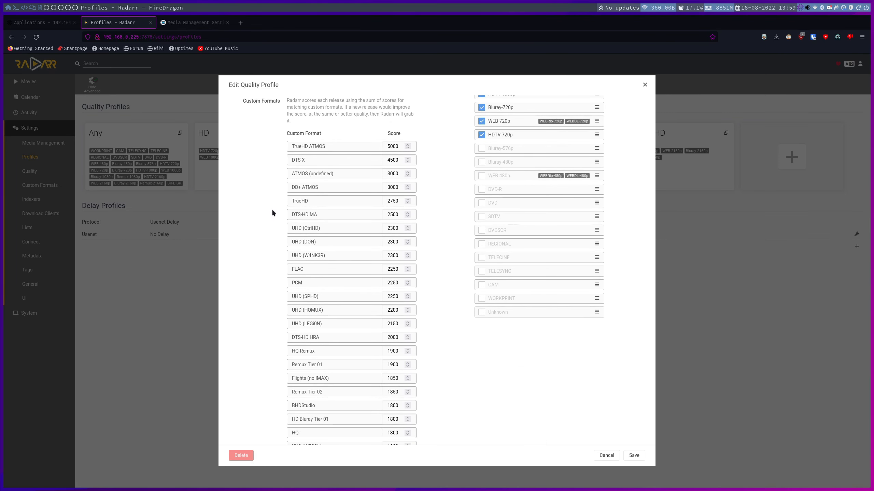
scroll(272, 212, "up", 3)
scroll(272, 212, "up", 2)
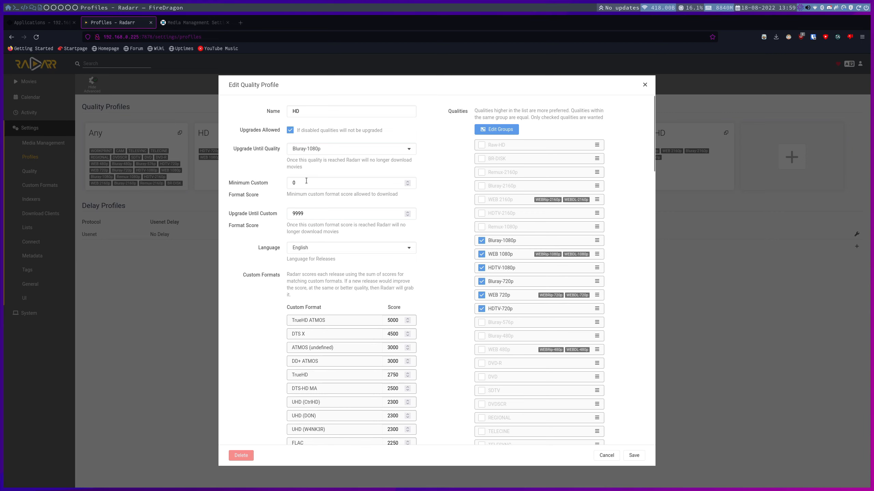
scroll(275, 228, "down", 20)
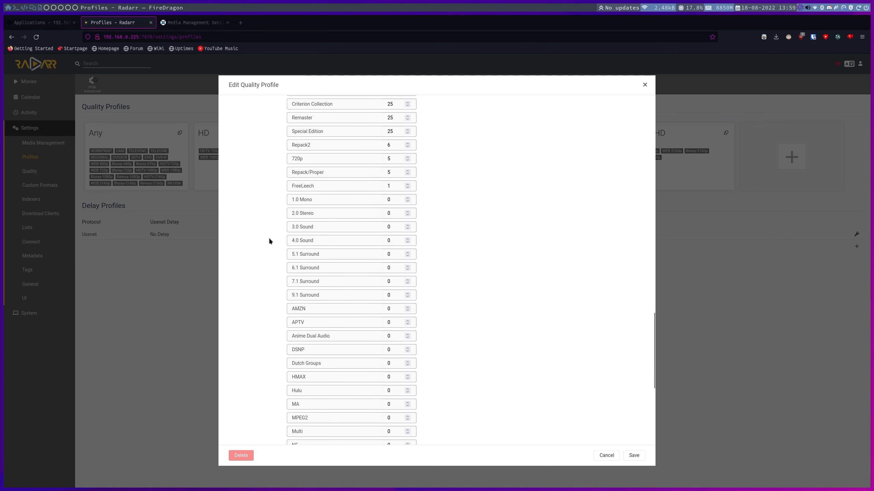
scroll(268, 241, "down", 2)
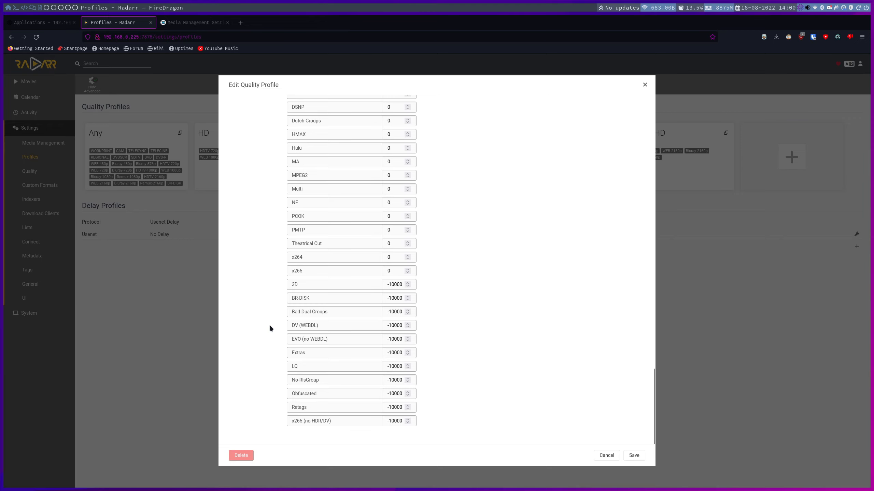
scroll(269, 325, "up", 15)
scroll(269, 322, "up", 10)
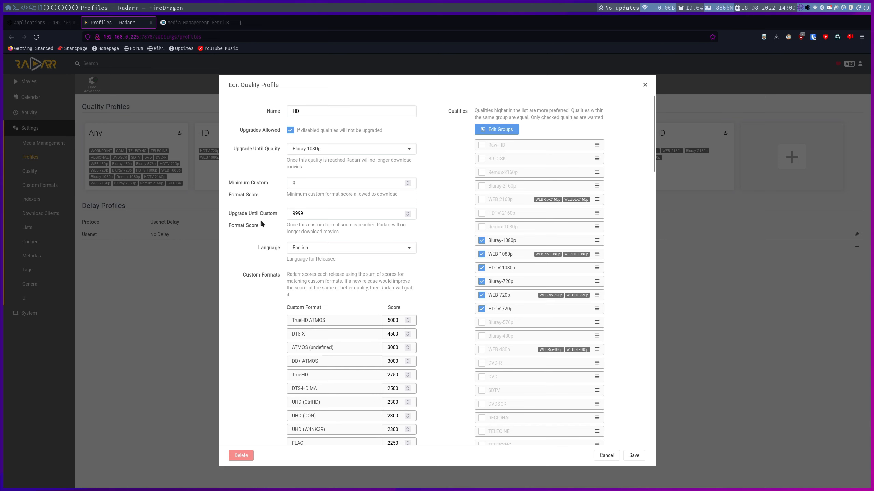
double_click(330, 213)
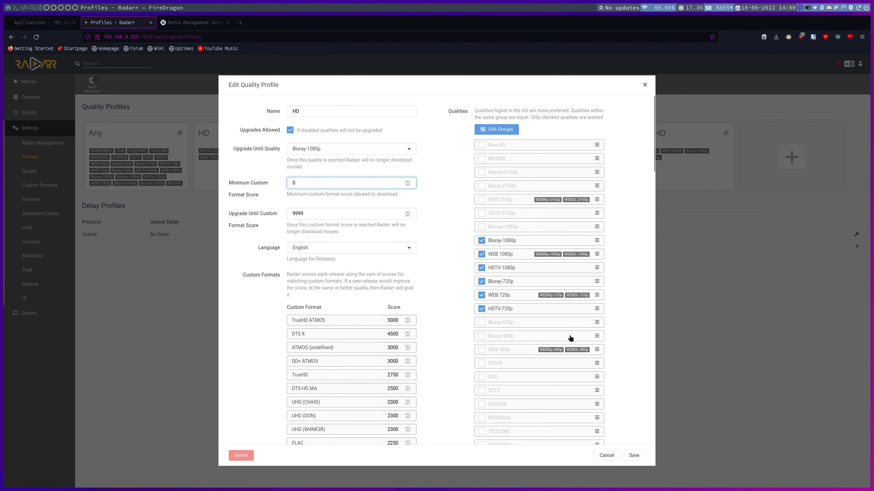
left_click(635, 455)
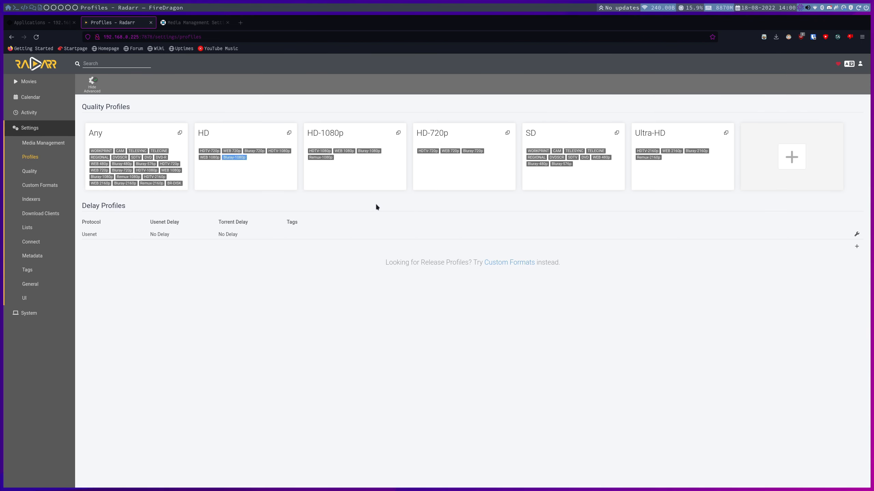
- Look through the custom formats synced to Radarr, and open the Media Management settings
left_click(48, 185)
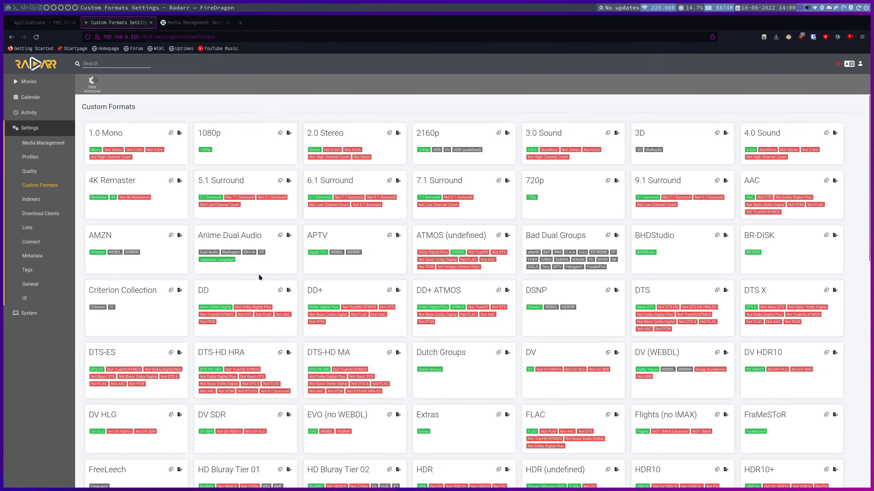
scroll(258, 274, "down", 6)
scroll(258, 273, "down", 8)
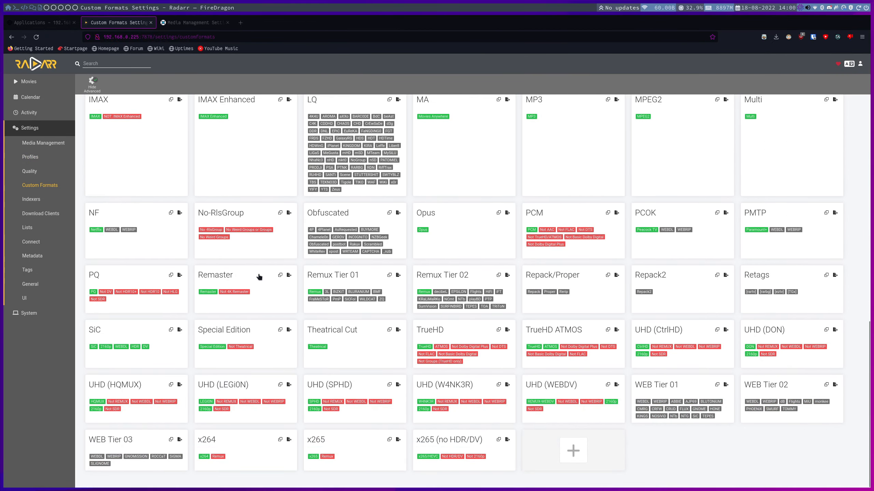
scroll(258, 275, "up", 8)
scroll(259, 277, "up", 6)
scroll(259, 279, "down", 8)
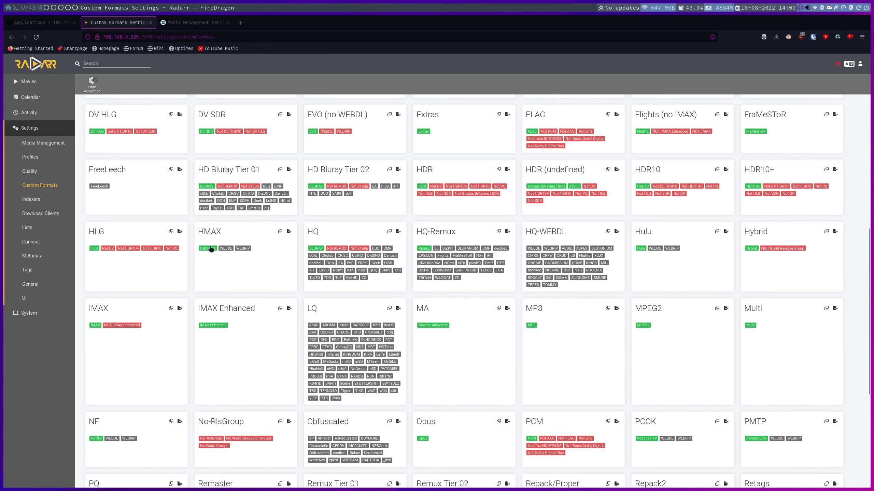
left_click(55, 146)
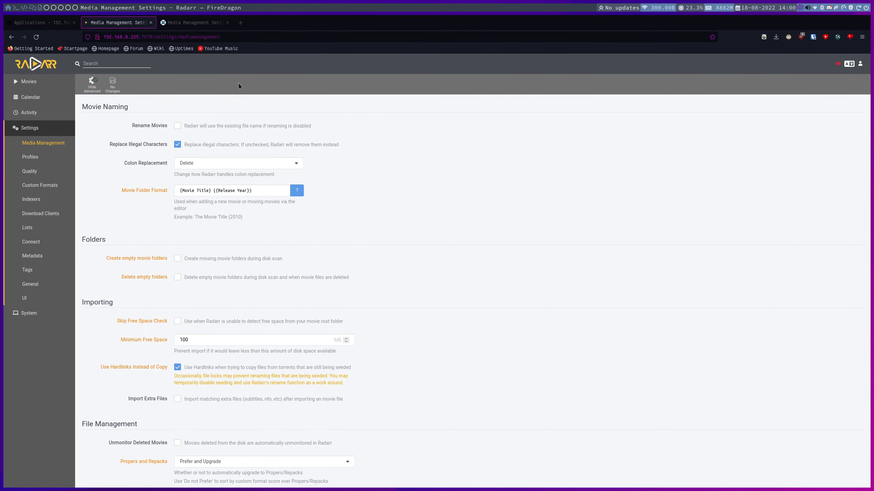